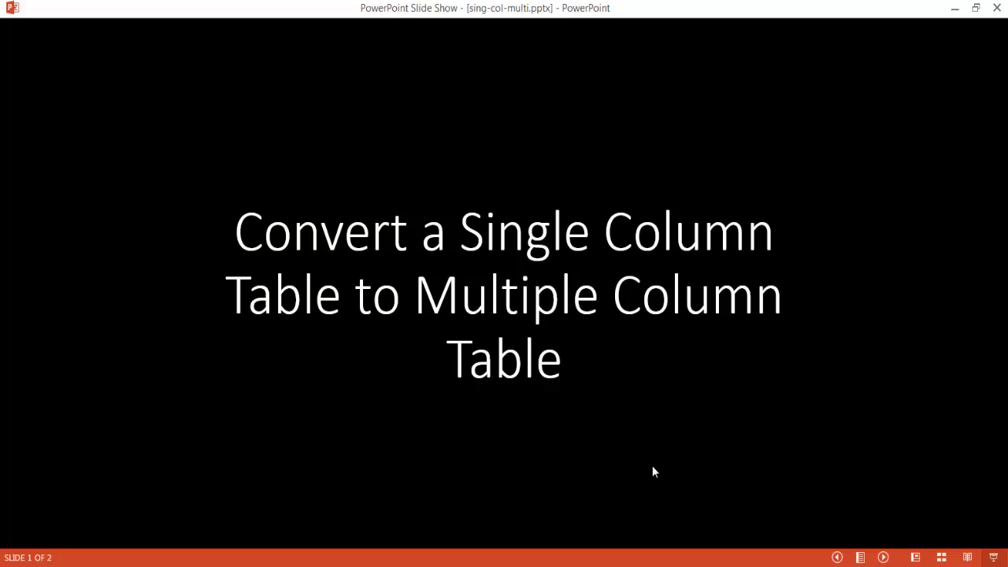
{"action": "left_click", "coordinate": [652, 472]}
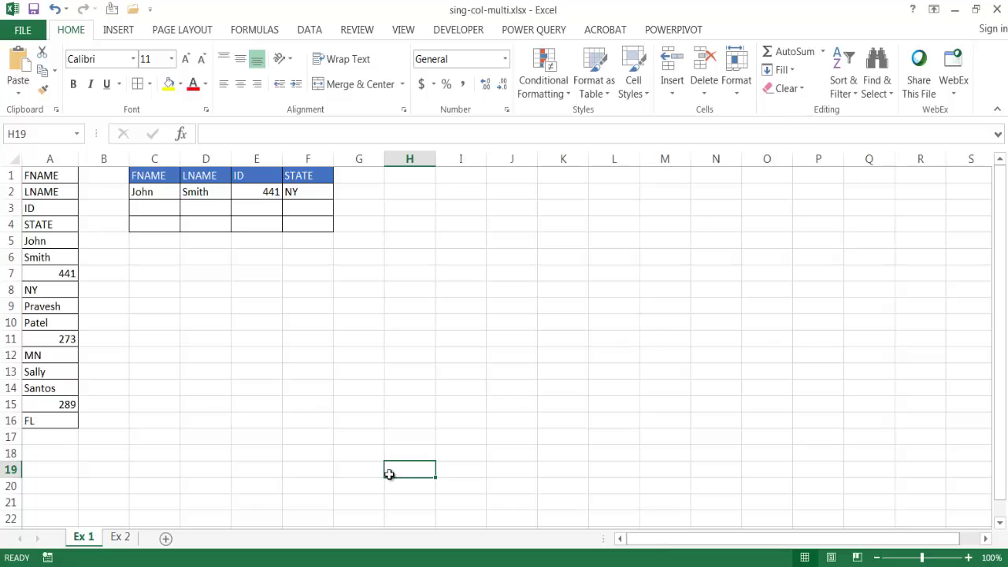
Step: Examine the single-column list in column A and the cols argument of the OFFSET formula in cell C1
{"action": "left_click", "coordinate": [51, 157]}
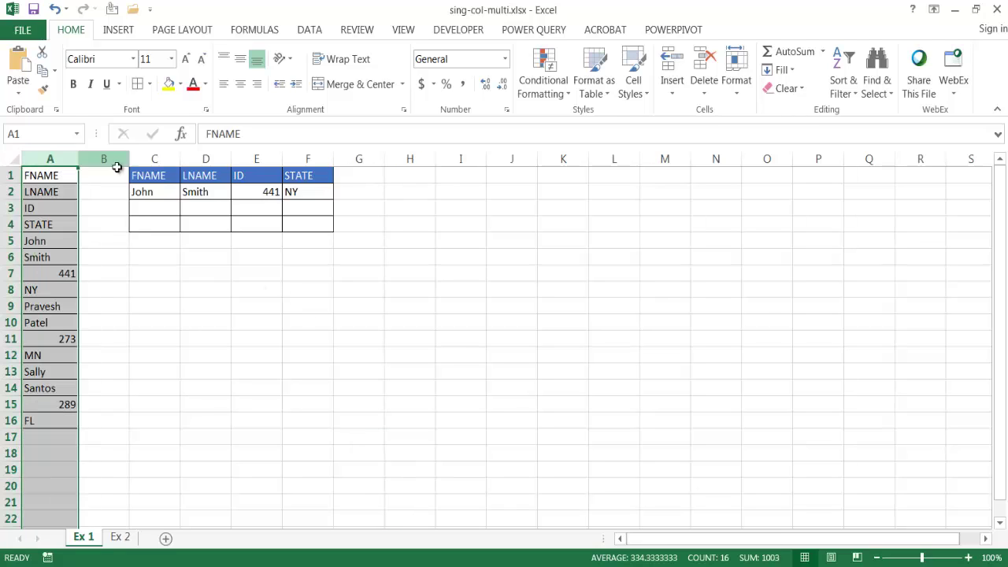
{"action": "left_click", "coordinate": [153, 172]}
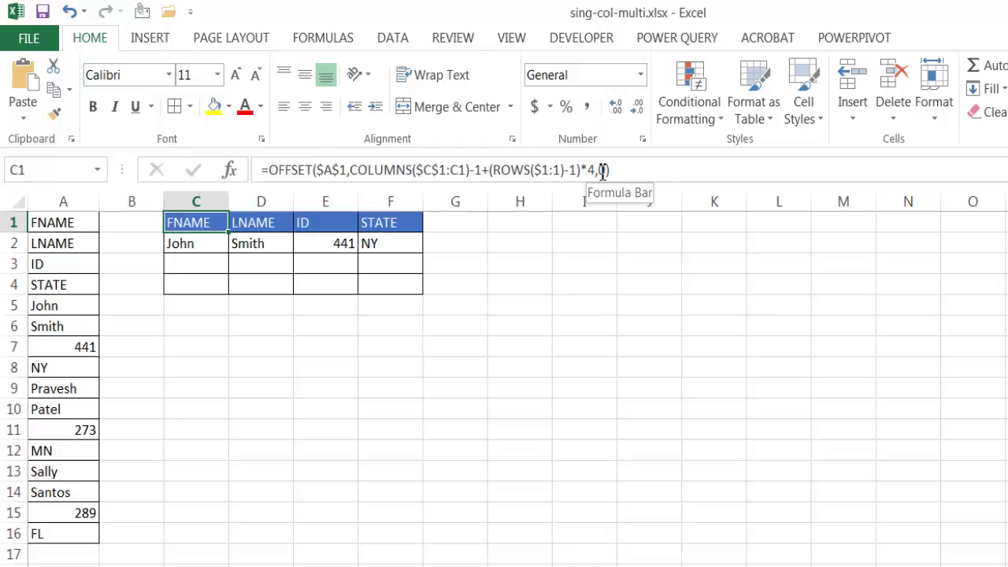
{"action": "double_click", "coordinate": [601, 170]}
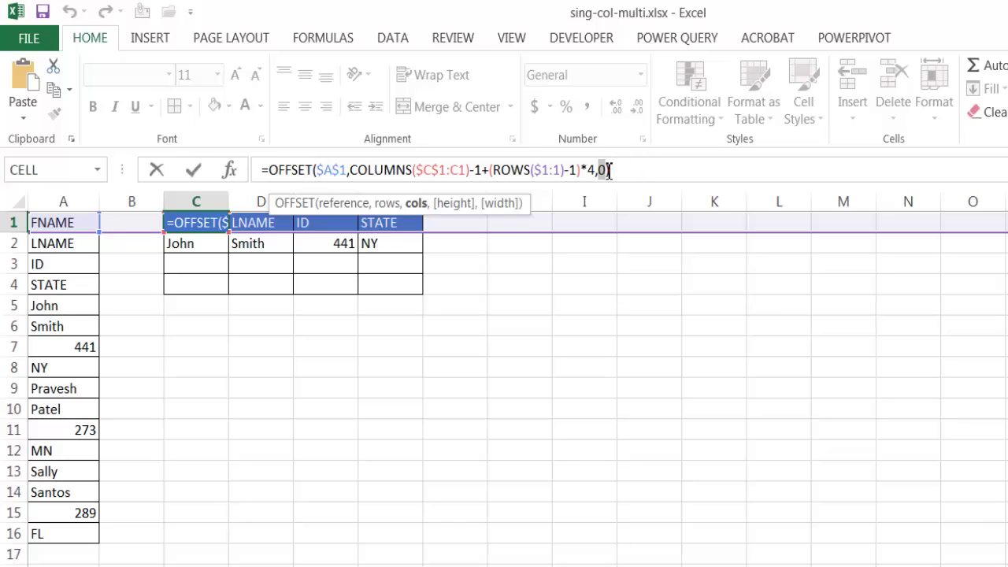
{"action": "left_click", "coordinate": [564, 272]}
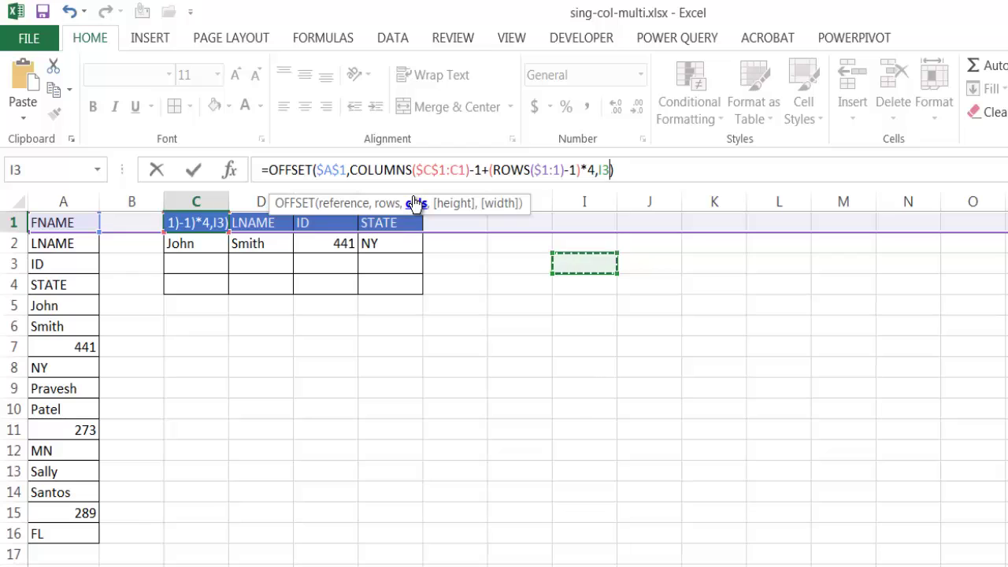
{"action": "key", "text": "Escape"}
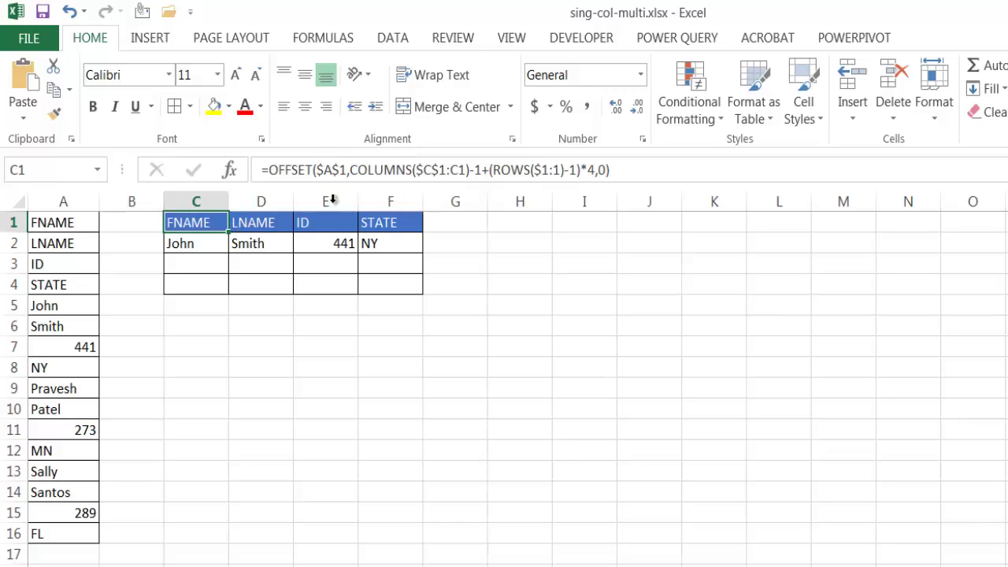
Step: Compare the OFFSET formulas in header cells C1, D1 and E1 of the multi-column table
{"action": "left_click", "coordinate": [331, 224]}
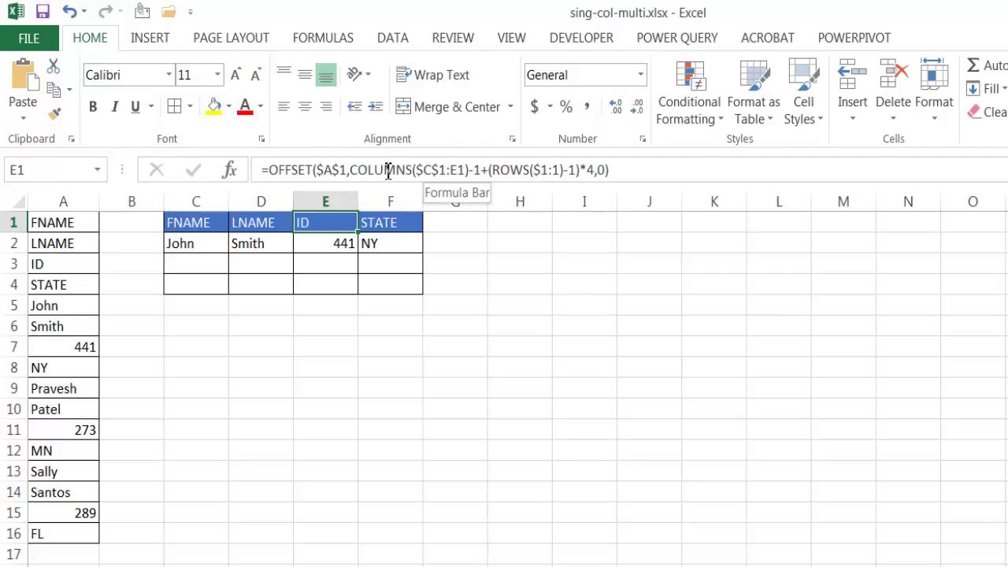
{"action": "left_click", "coordinate": [201, 224]}
{"action": "left_click", "coordinate": [285, 223]}
{"action": "left_click", "coordinate": [308, 223]}
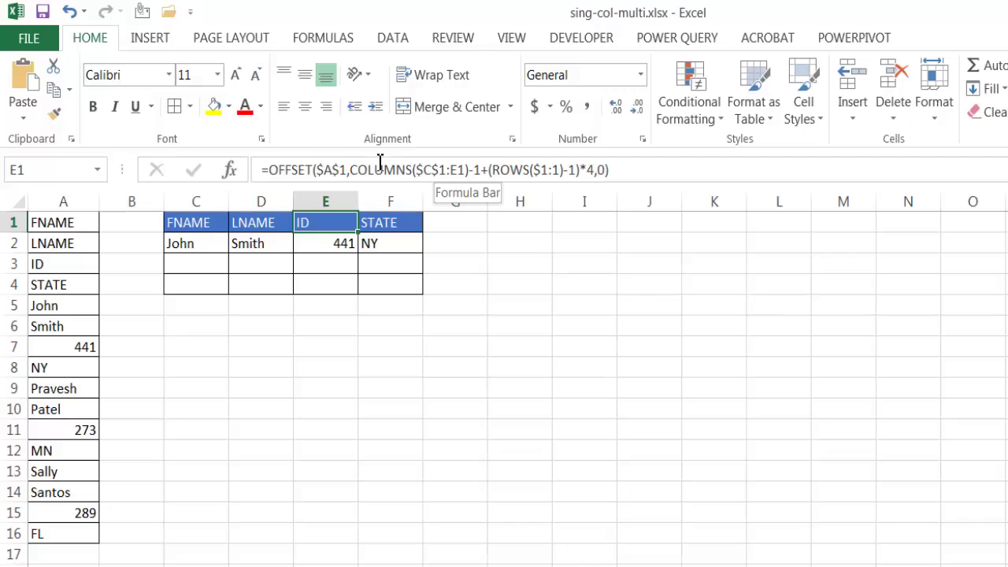
Step: Evaluate the rows argument of the OFFSET formula in E1 in place, and leave the cell with its original formula
{"action": "left_click_drag", "start_coordinate": [352, 170], "coordinate": [594, 170]}
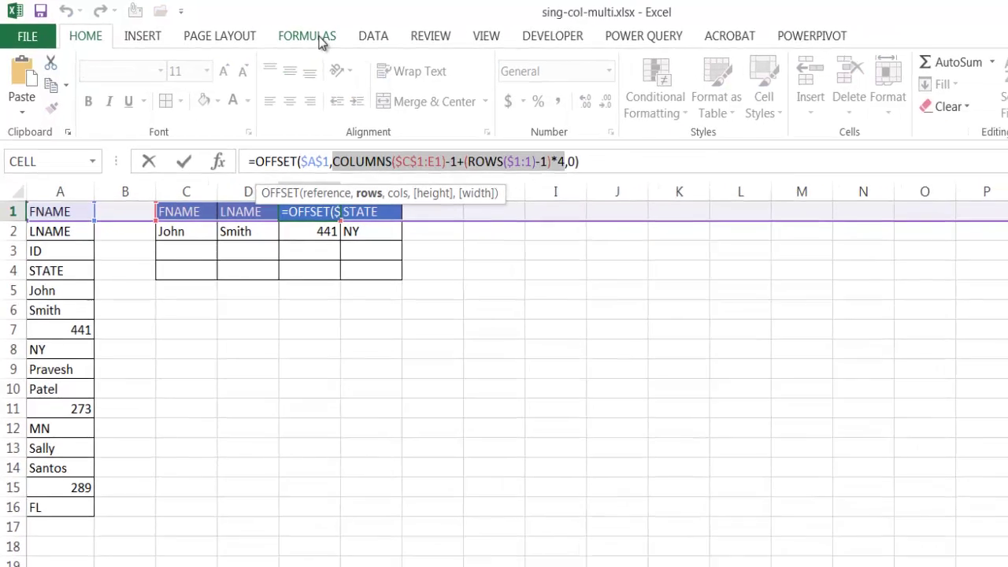
{"action": "left_click", "coordinate": [322, 43]}
{"action": "key", "text": "F9"}
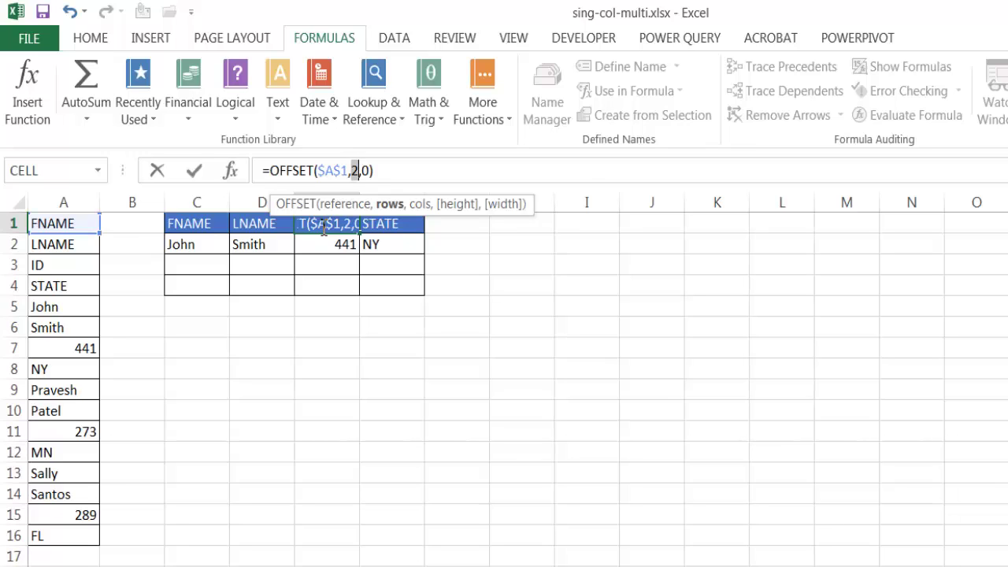
{"action": "key", "text": "ctrl+z"}
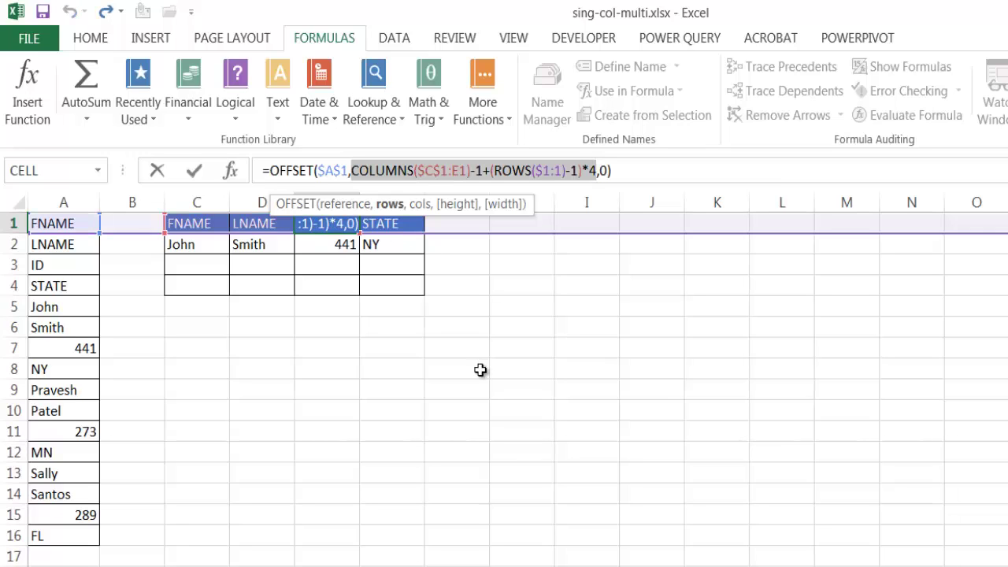
{"action": "key", "text": "Escape"}
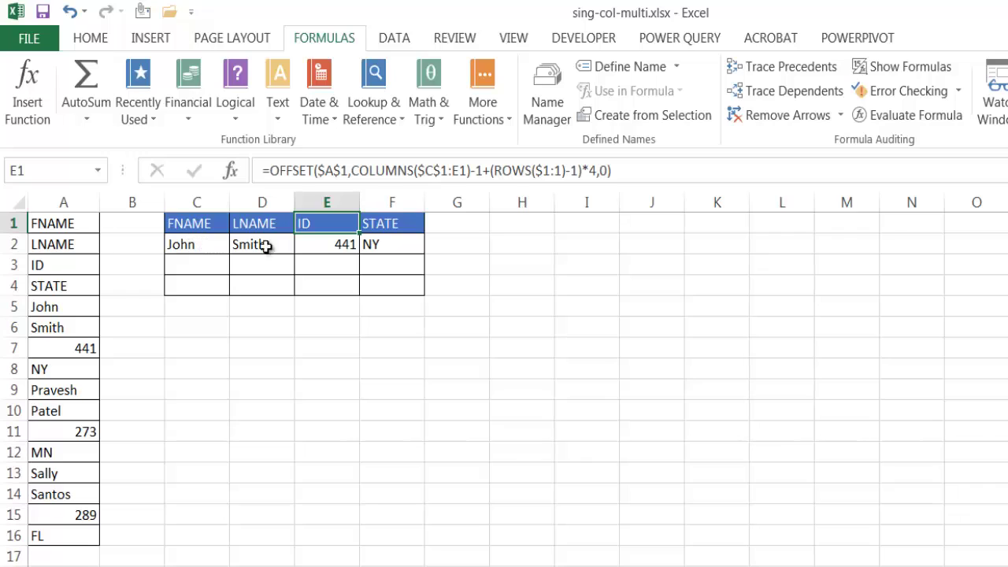
Step: Trace the OFFSET formula in E2 through every calculation stage with Evaluate Formula, and close the evaluation
{"action": "left_click", "coordinate": [329, 247]}
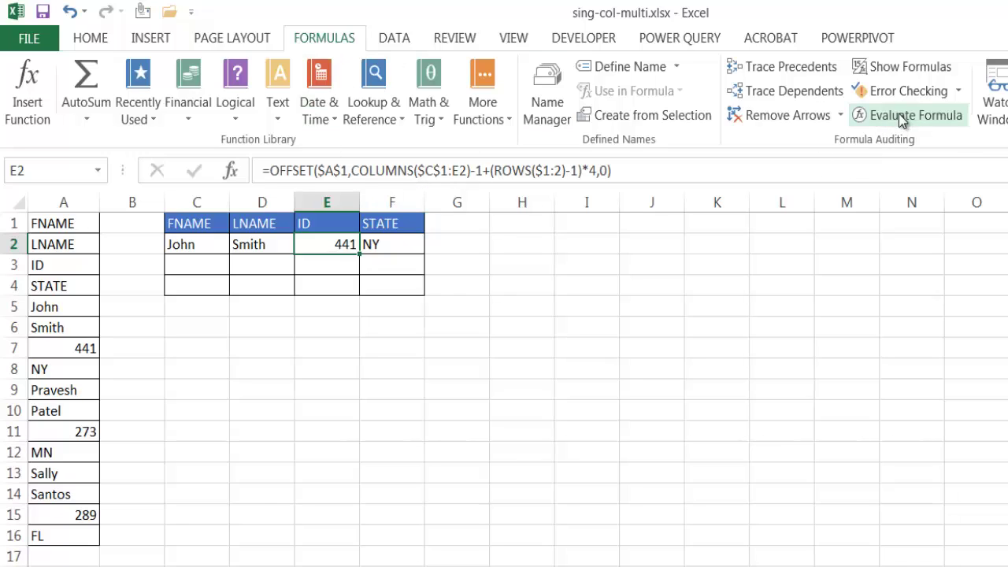
{"action": "left_click", "coordinate": [918, 116]}
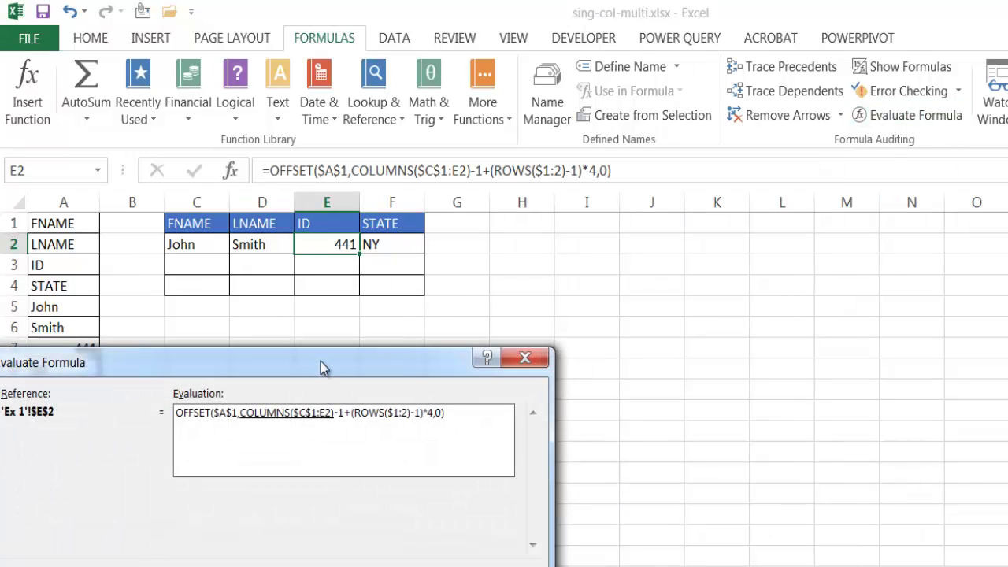
{"action": "left_click_drag", "start_coordinate": [328, 367], "coordinate": [559, 338]}
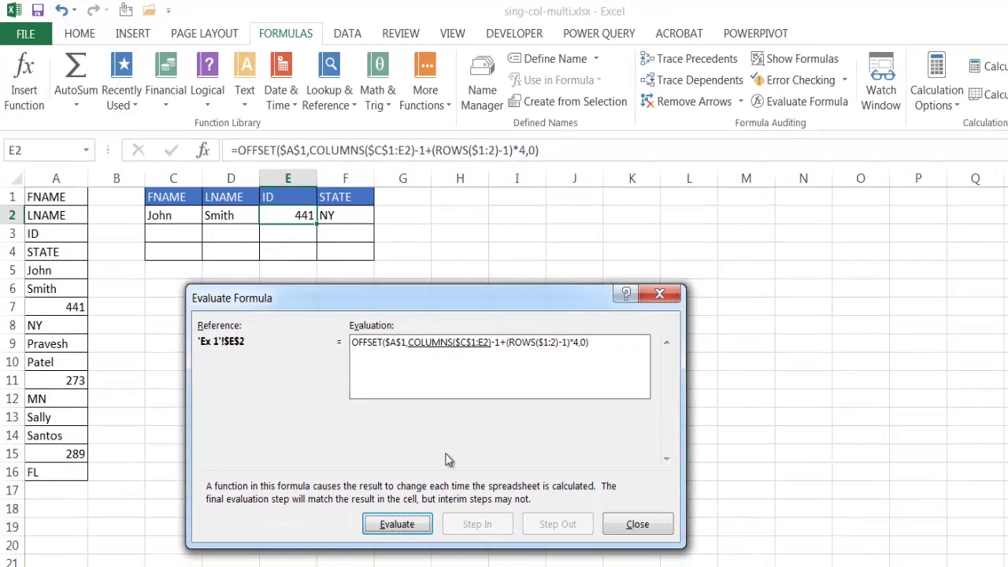
{"action": "left_click", "coordinate": [401, 524]}
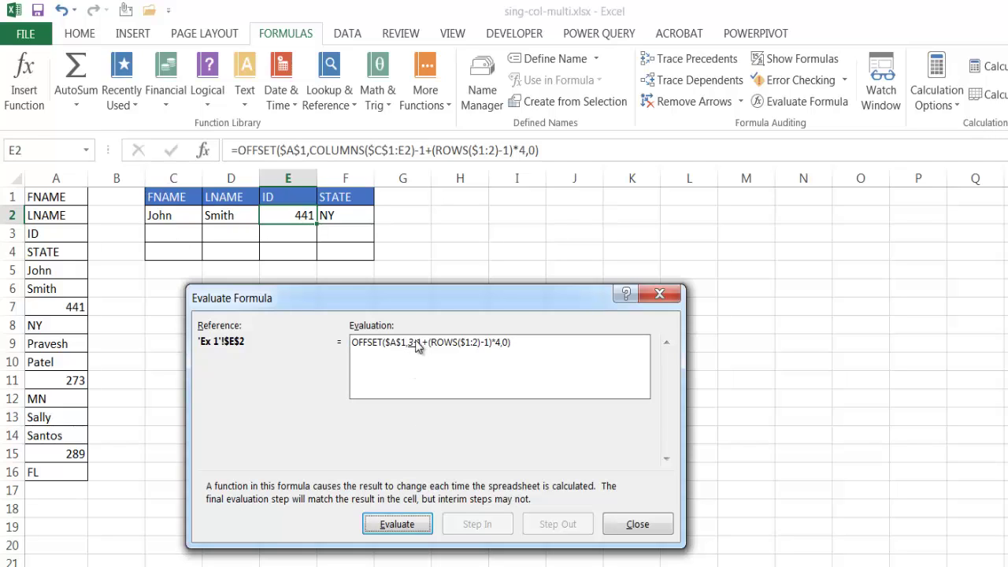
{"action": "left_click", "coordinate": [411, 525]}
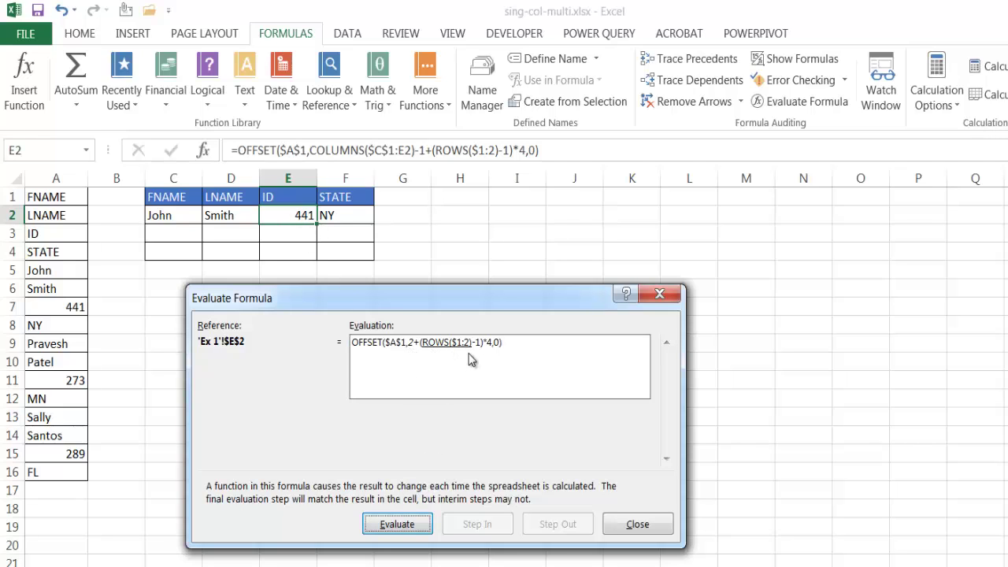
{"action": "left_click", "coordinate": [397, 522]}
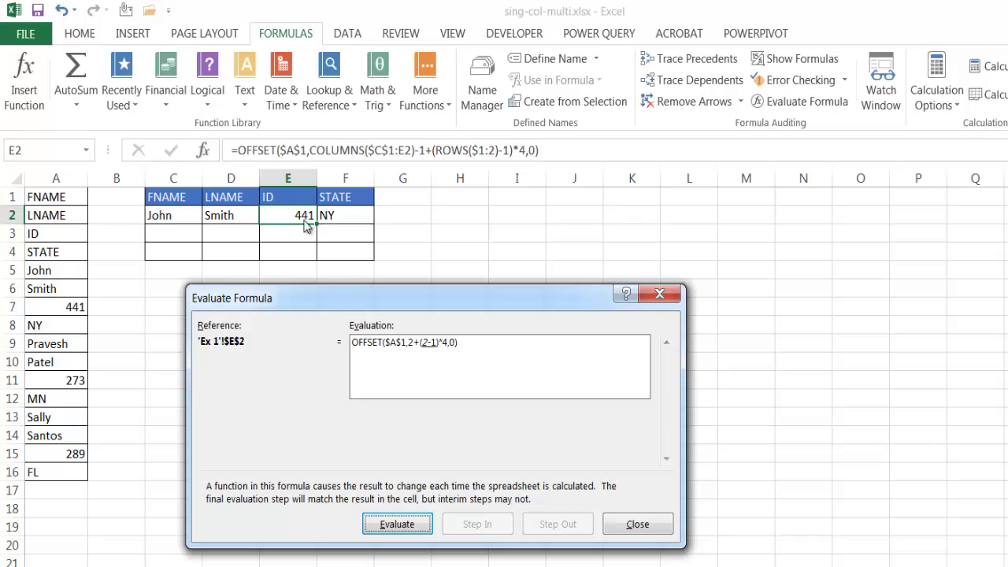
{"action": "left_click", "coordinate": [397, 524]}
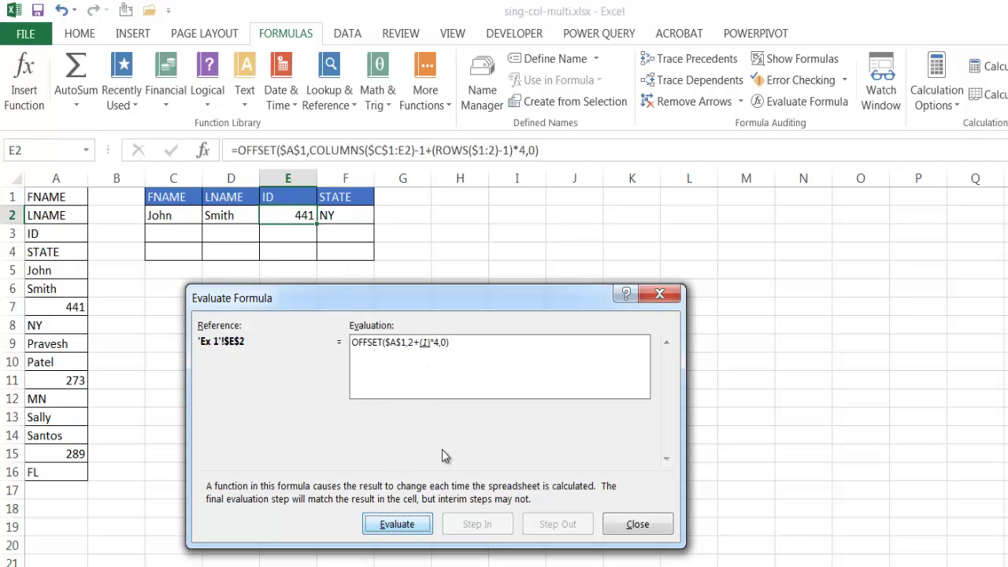
{"action": "left_click", "coordinate": [400, 525]}
{"action": "left_click", "coordinate": [411, 529]}
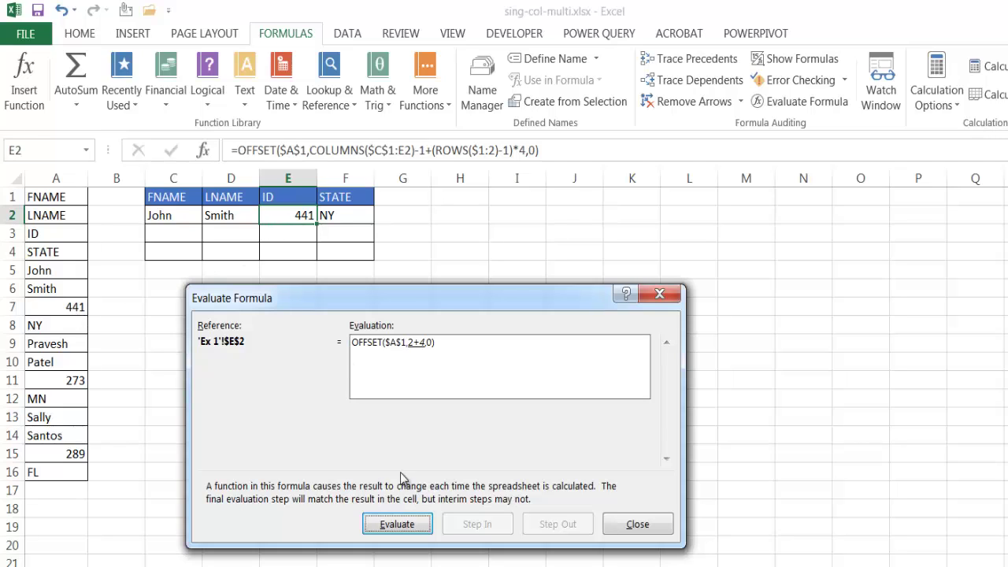
{"action": "left_click", "coordinate": [411, 527]}
{"action": "left_click", "coordinate": [418, 526]}
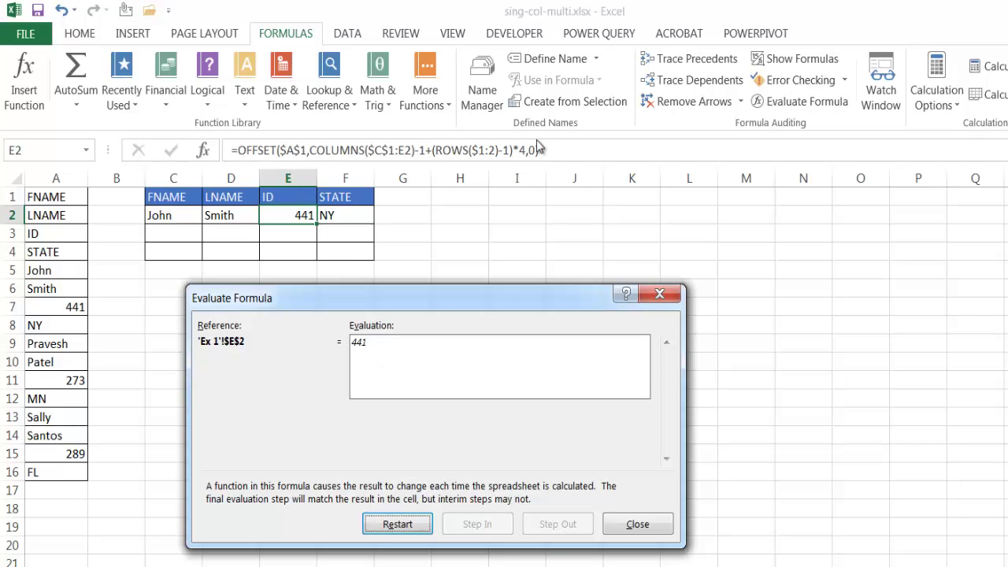
{"action": "left_click", "coordinate": [636, 525]}
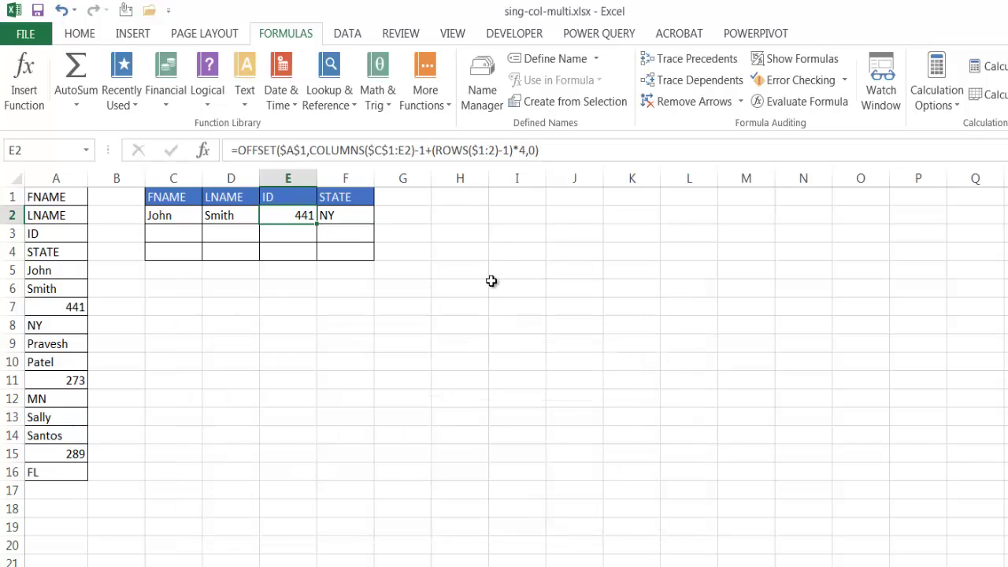
Step: Fill the OFFSET formula from C1 across and down through C1:F4
{"action": "left_click", "coordinate": [484, 266]}
{"action": "left_click", "coordinate": [167, 217]}
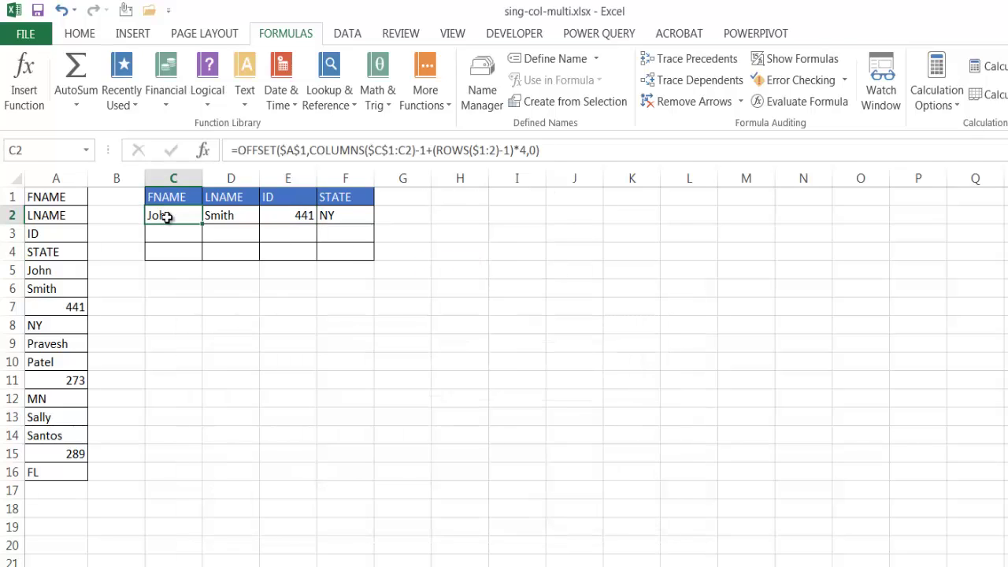
{"action": "left_click", "coordinate": [175, 196]}
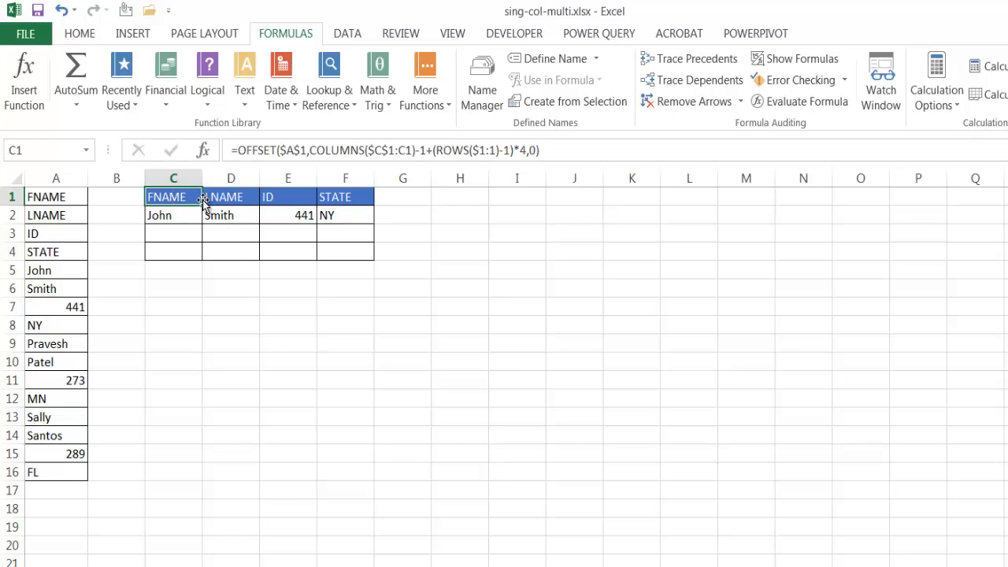
{"action": "left_click_drag", "start_coordinate": [202, 204], "coordinate": [372, 261]}
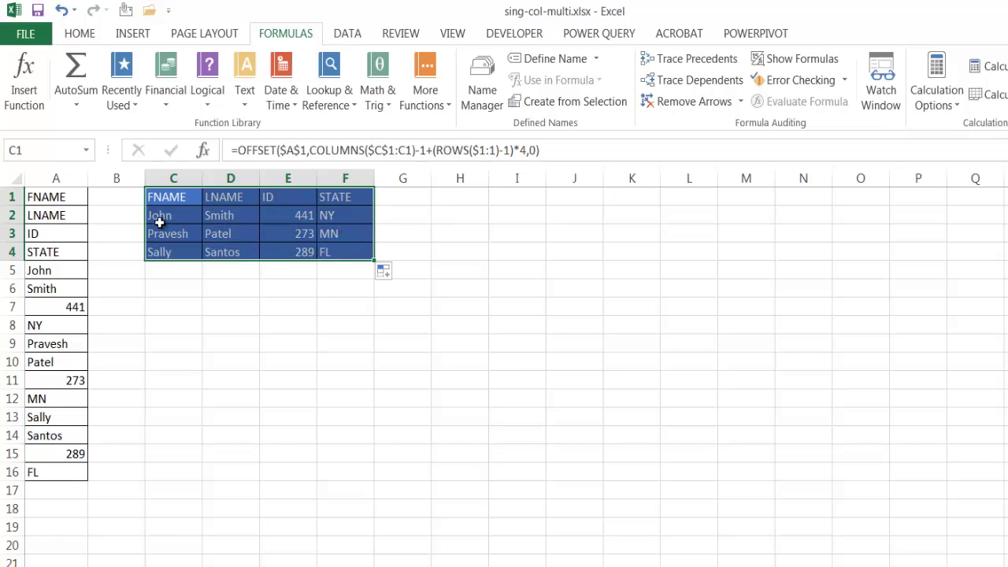
Step: Remove the fill color from cells C2:F4 and change their font color to black
{"action": "left_click_drag", "start_coordinate": [163, 215], "coordinate": [343, 251]}
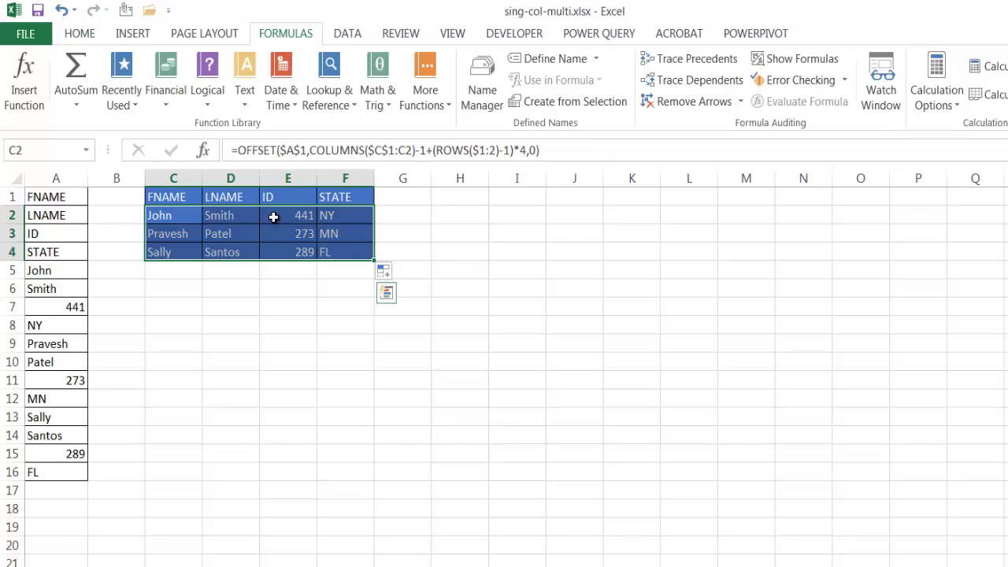
{"action": "right_click", "coordinate": [313, 235]}
{"action": "left_click", "coordinate": [398, 208]}
{"action": "left_click", "coordinate": [398, 208]}
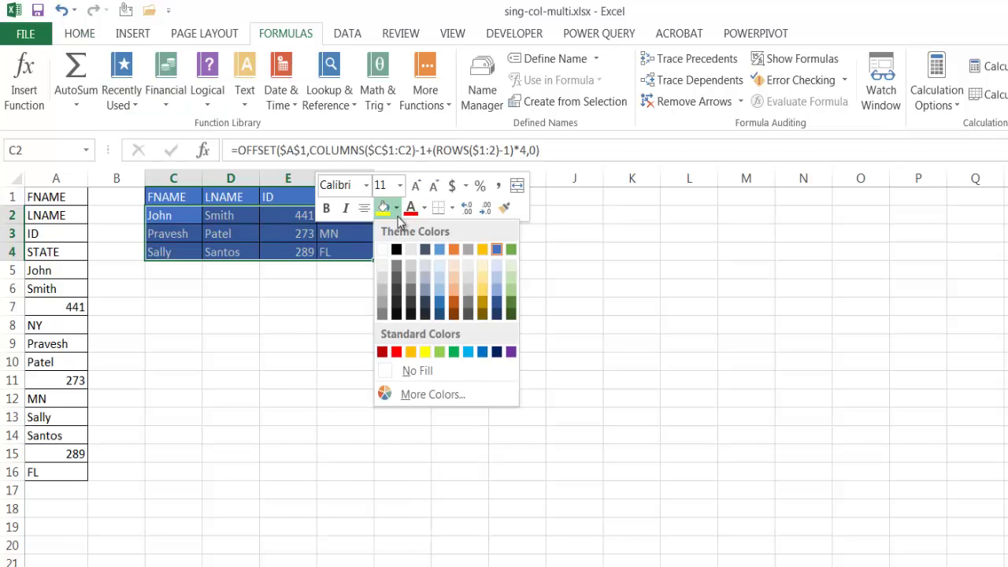
{"action": "left_click", "coordinate": [411, 374]}
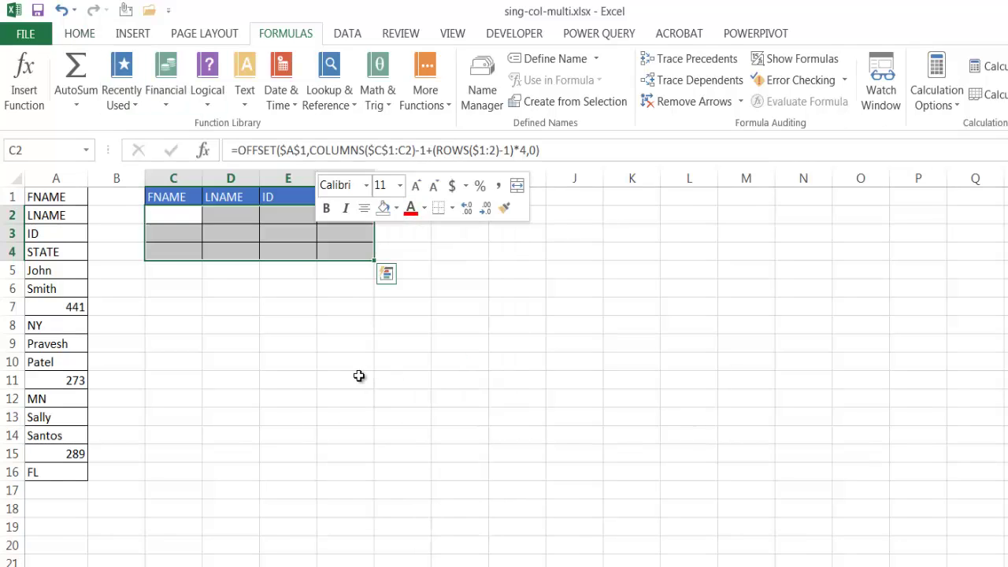
{"action": "left_click", "coordinate": [423, 208]}
{"action": "left_click", "coordinate": [412, 229]}
{"action": "left_click", "coordinate": [329, 376]}
{"action": "left_click", "coordinate": [551, 272]}
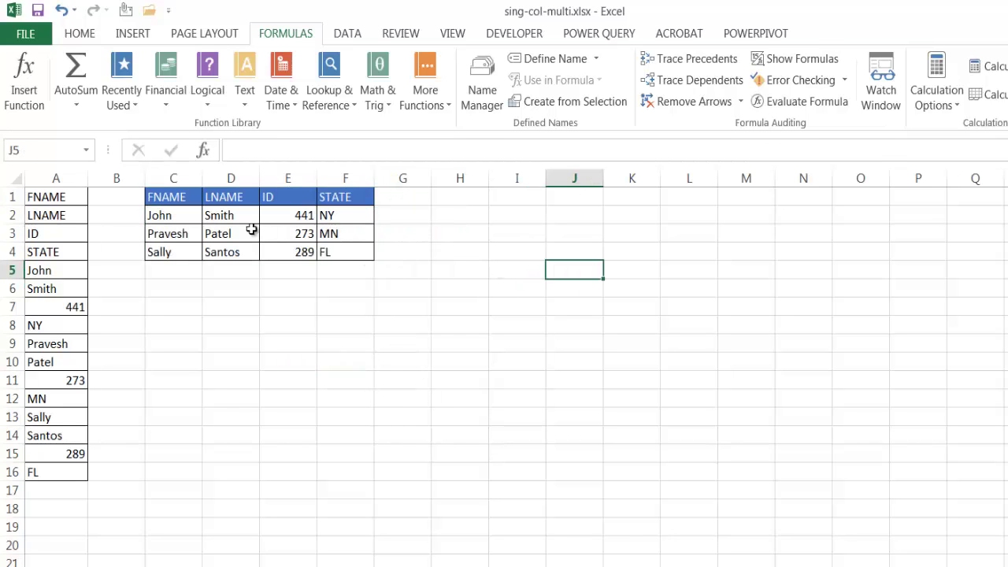
Step: Review the filled formulas in C2, C1 and F4 of the multi-column table
{"action": "left_click", "coordinate": [182, 217]}
{"action": "left_click", "coordinate": [173, 200]}
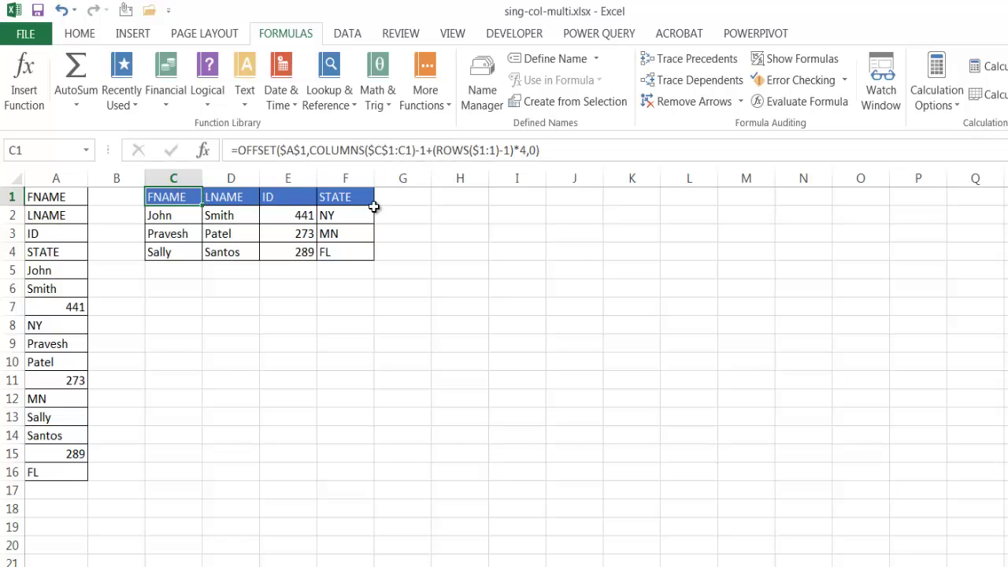
{"action": "left_click", "coordinate": [346, 251]}
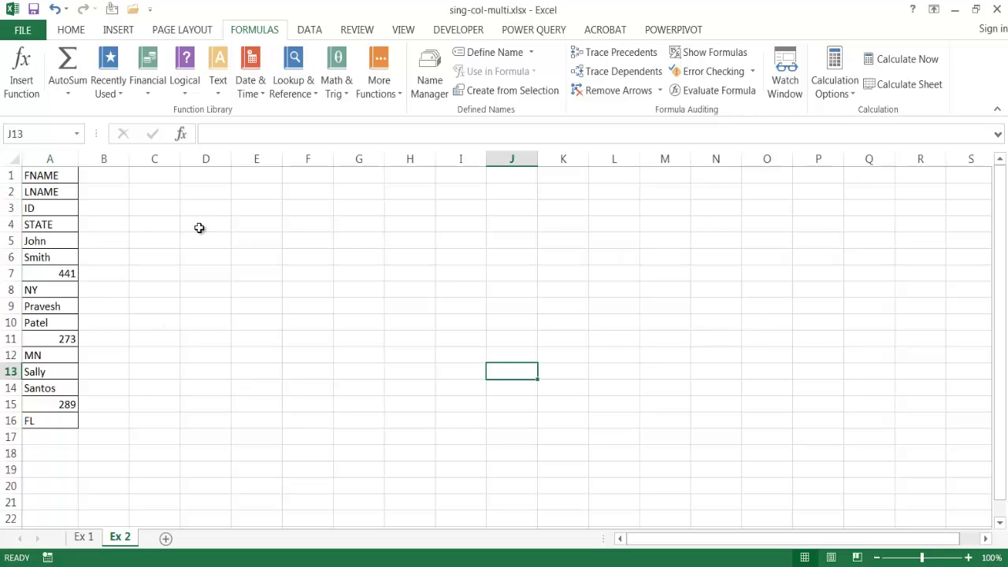
Step: Load the list in A1:A16 of sheet Ex 2 into the Power Query editor as a table without headers
{"action": "left_click", "coordinate": [51, 190]}
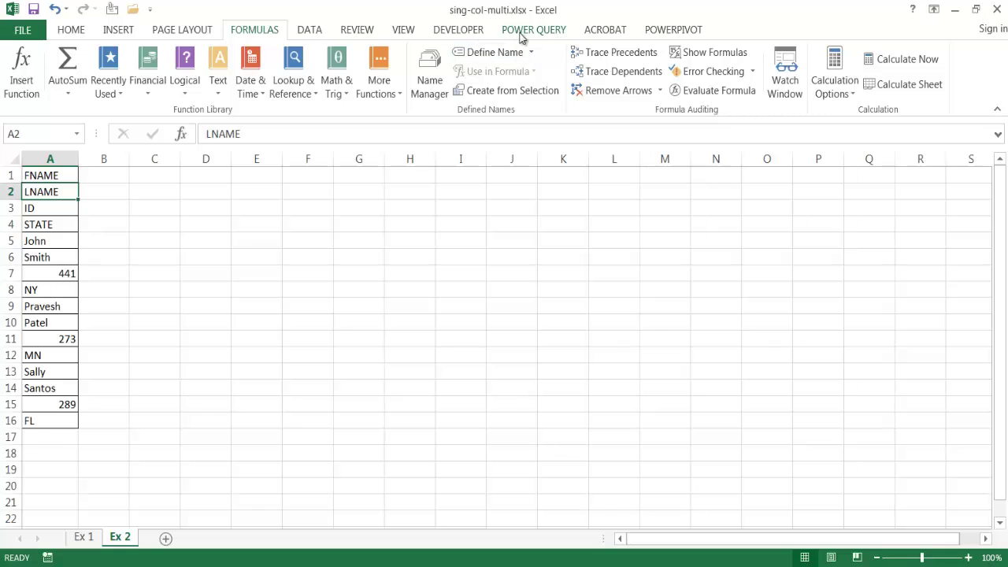
{"action": "left_click", "coordinate": [556, 31]}
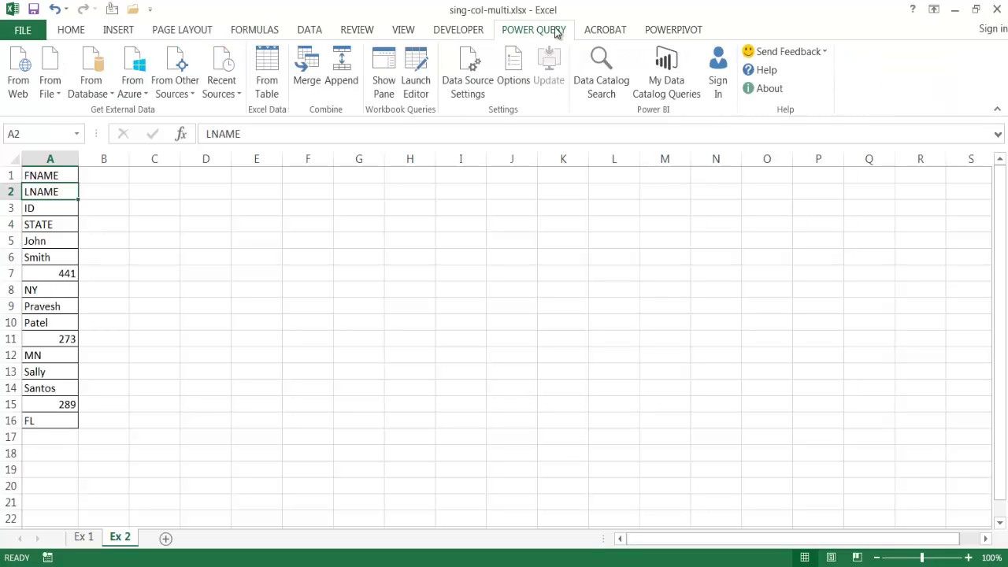
{"action": "left_click", "coordinate": [268, 76]}
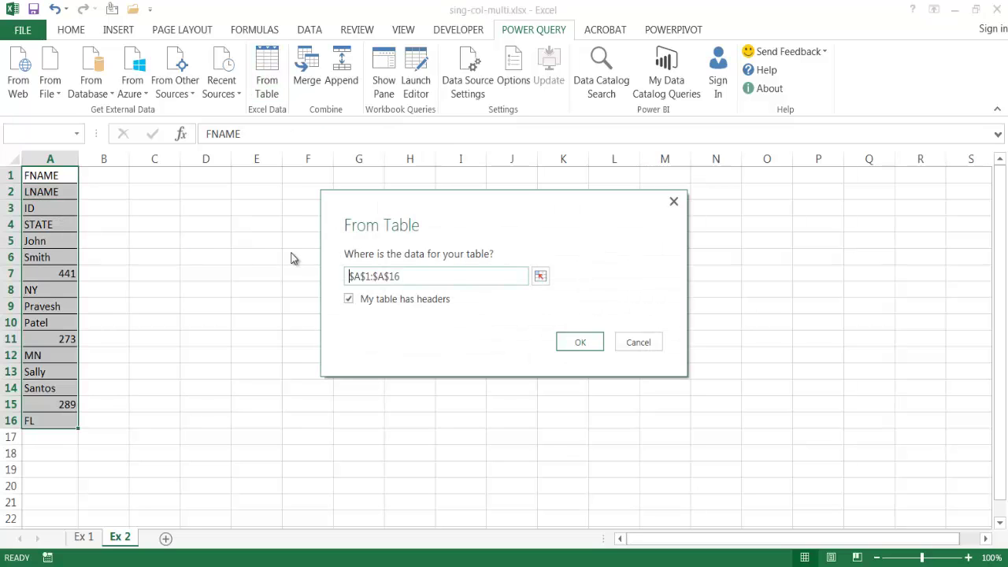
{"action": "left_click", "coordinate": [349, 298]}
{"action": "left_click", "coordinate": [580, 344]}
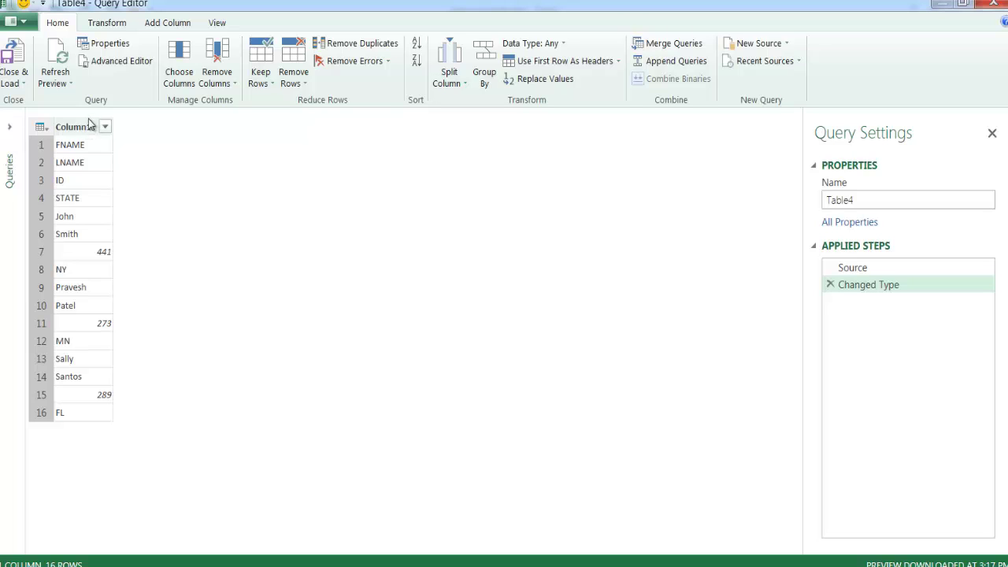
Step: Add an index column starting from 0 and duplicate it
{"action": "left_click", "coordinate": [170, 25]}
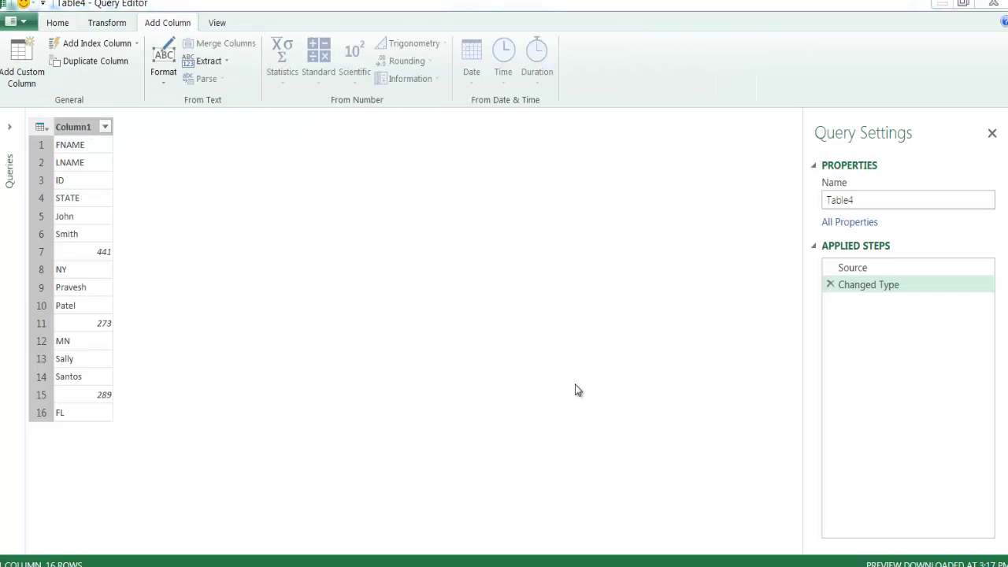
{"action": "left_click", "coordinate": [137, 45]}
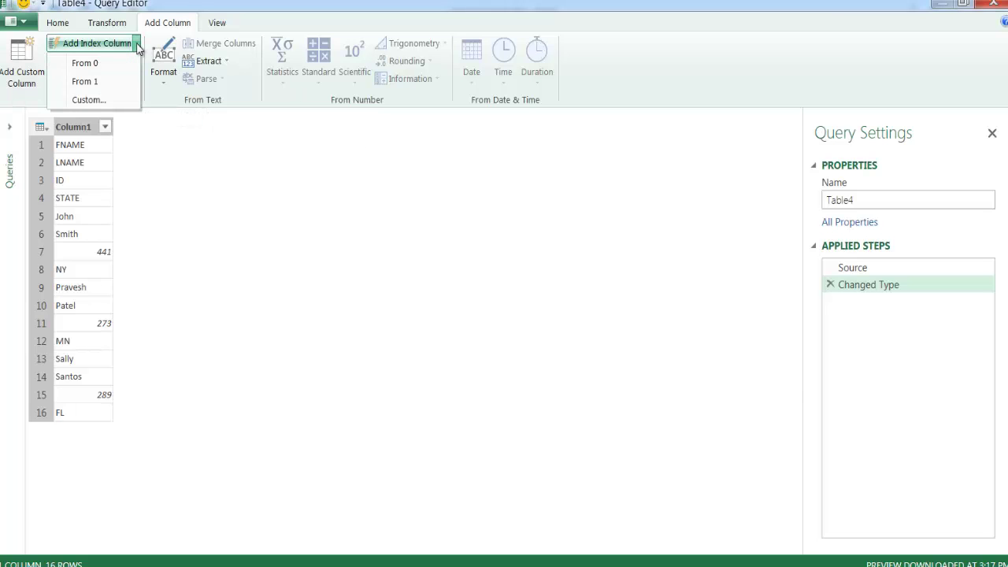
{"action": "left_click", "coordinate": [87, 65]}
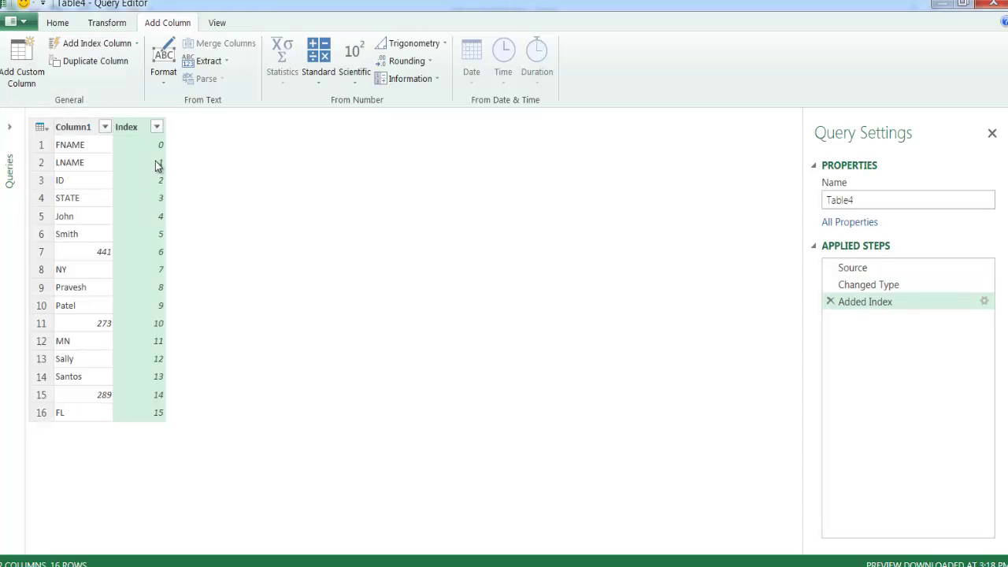
{"action": "left_click", "coordinate": [131, 129]}
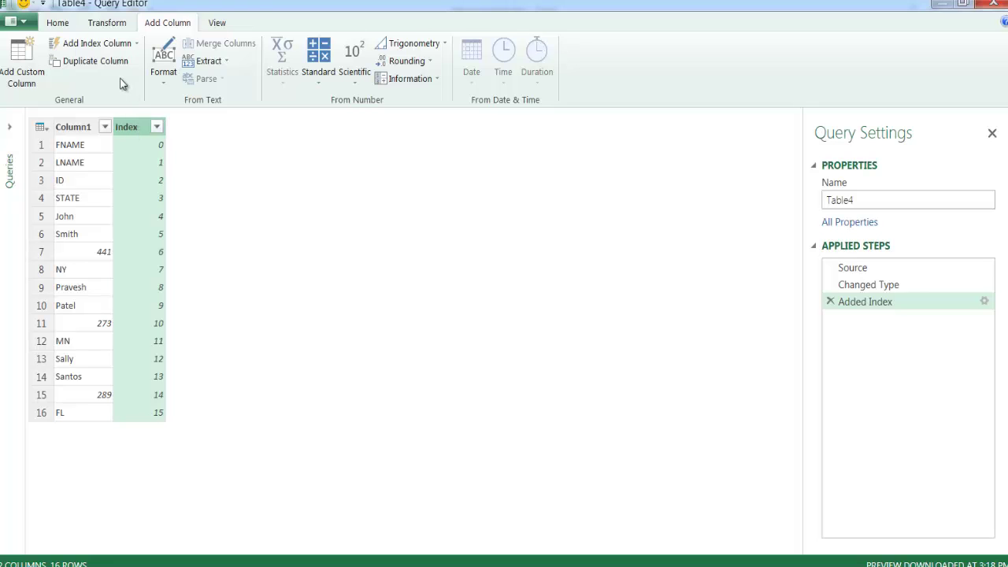
{"action": "left_click", "coordinate": [96, 63]}
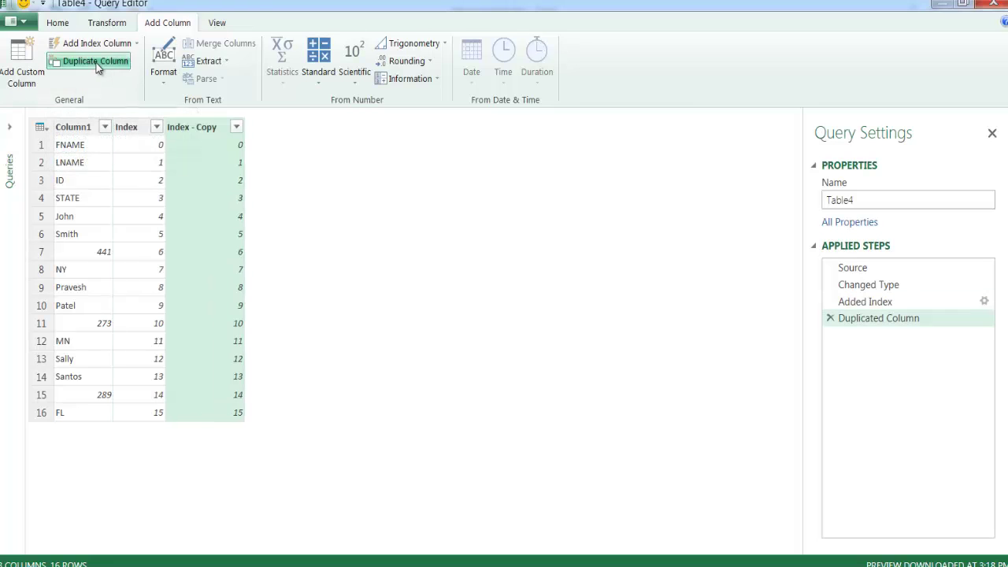
Step: Transform the Index - Copy column with the Modulo operation using the value 4
{"action": "left_click", "coordinate": [209, 130]}
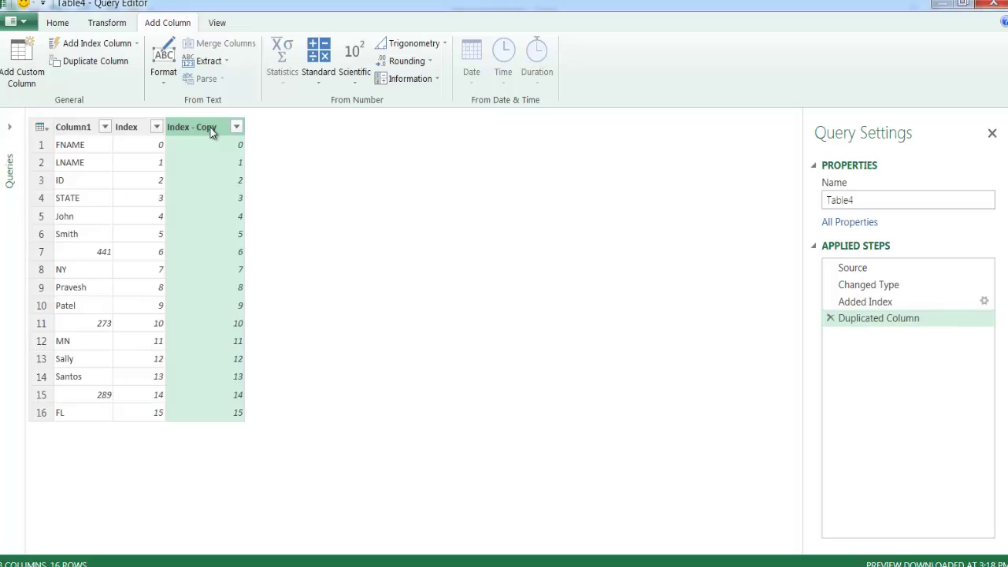
{"action": "left_click", "coordinate": [110, 23]}
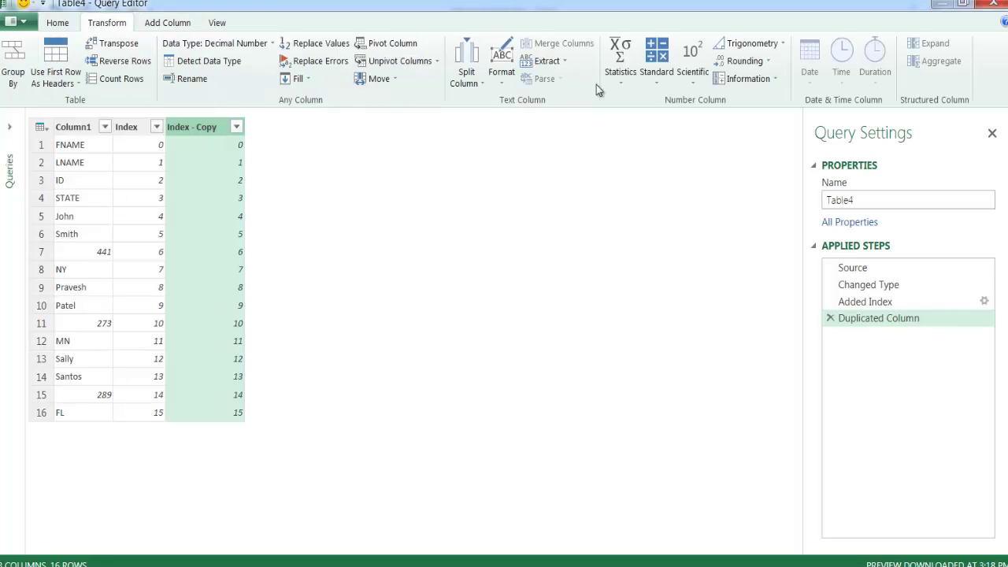
{"action": "left_click", "coordinate": [658, 81]}
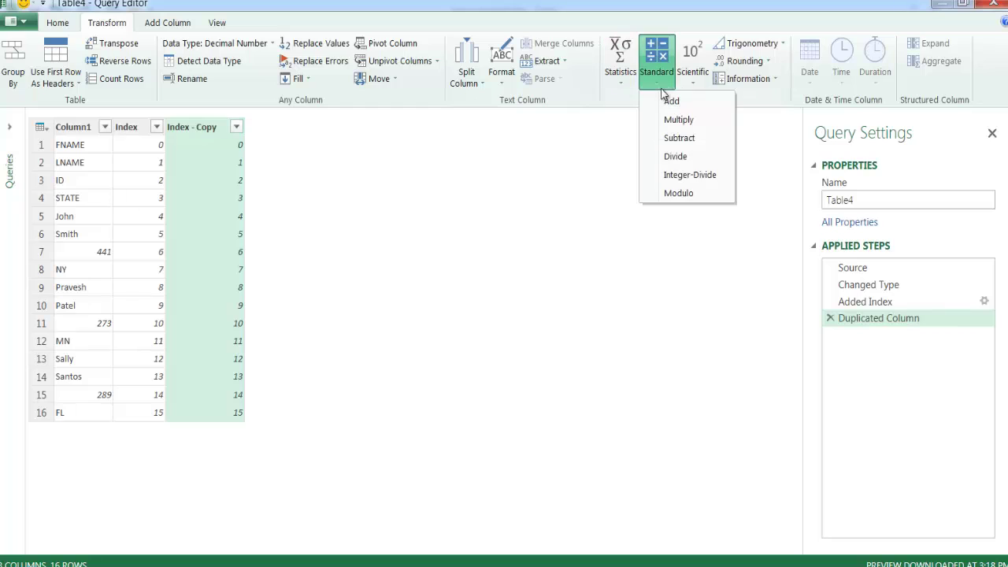
{"action": "left_click", "coordinate": [702, 197]}
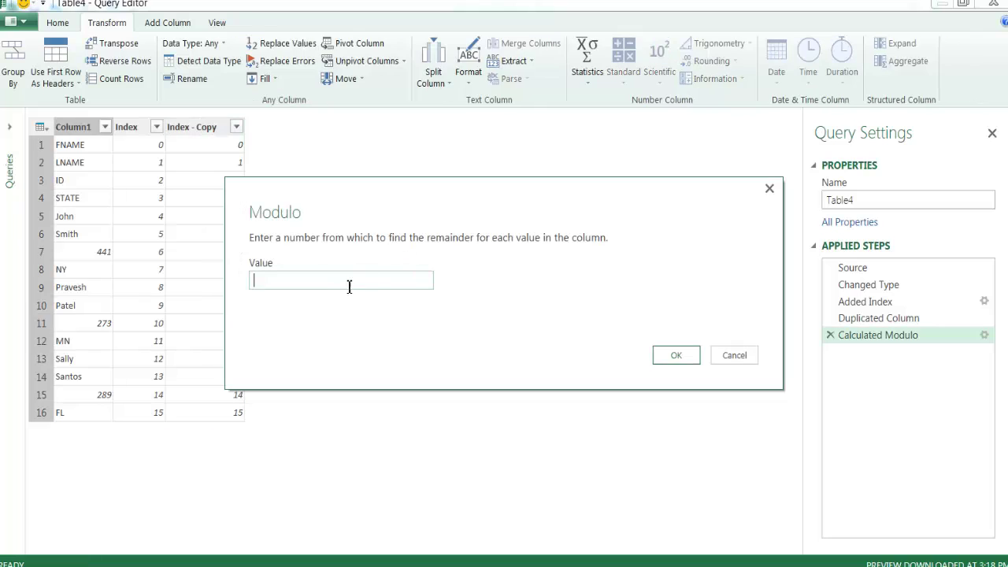
{"action": "type", "text": "4"}
{"action": "left_click", "coordinate": [675, 359]}
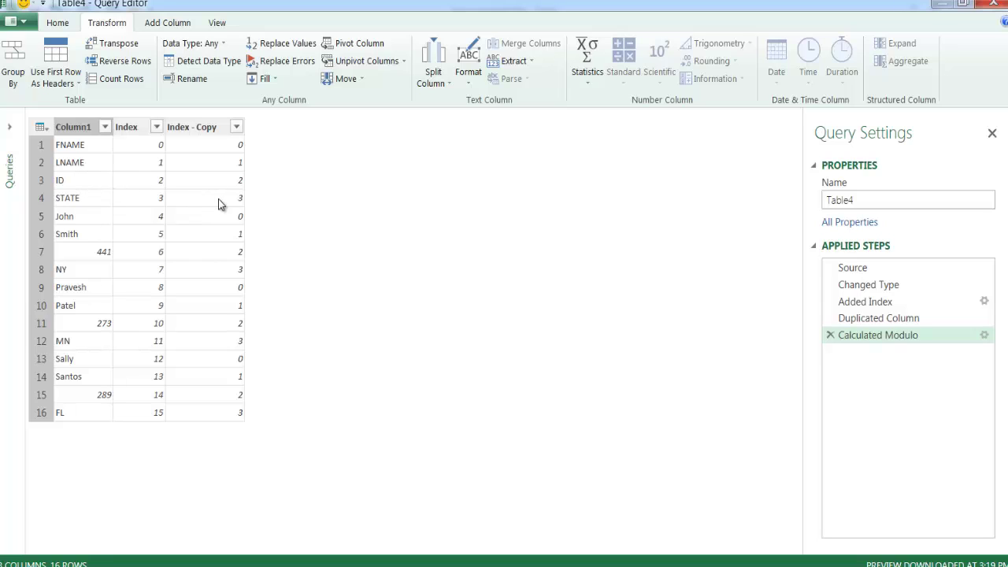
Step: Compare the Column1 entries in rows 5 to 8 with their remainders in Index - Copy
{"action": "left_click", "coordinate": [91, 214]}
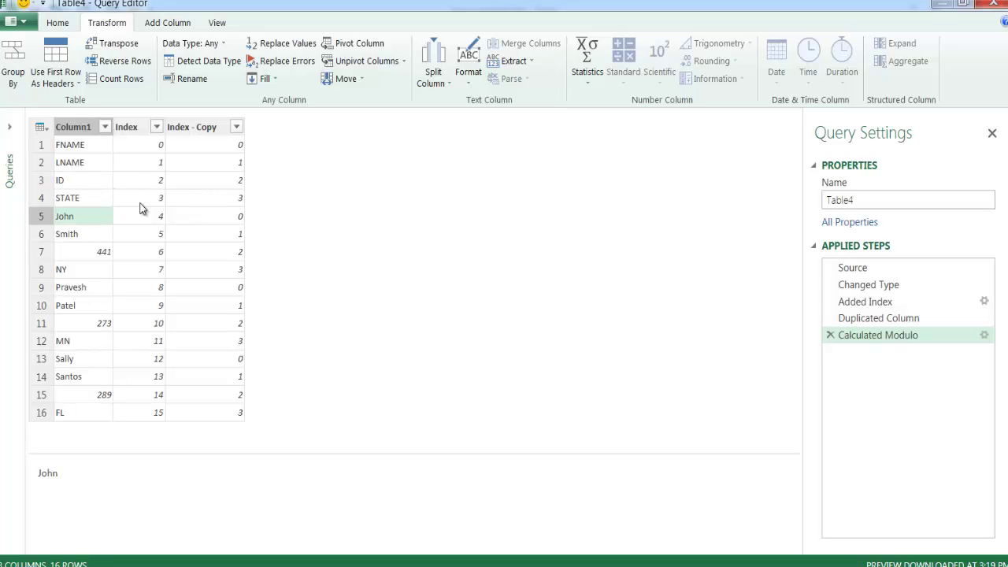
{"action": "left_click", "coordinate": [84, 233]}
{"action": "left_click", "coordinate": [82, 218]}
{"action": "left_click", "coordinate": [83, 233]}
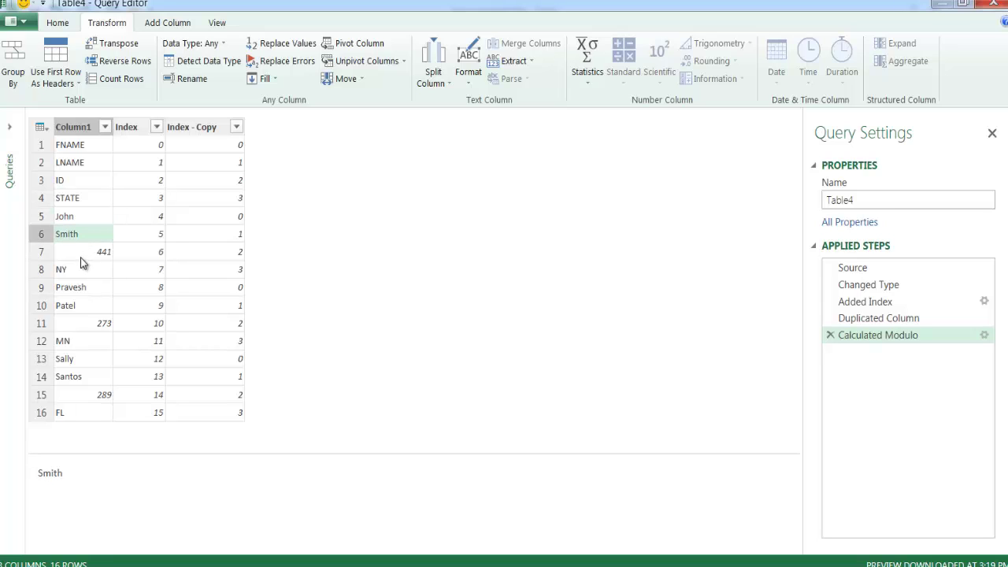
{"action": "left_click", "coordinate": [82, 256]}
{"action": "left_click", "coordinate": [82, 272]}
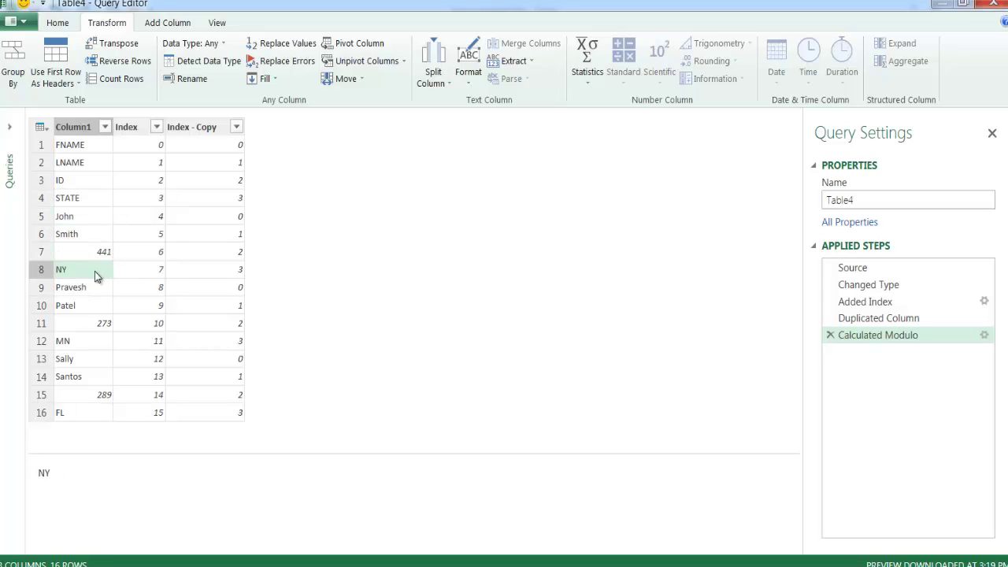
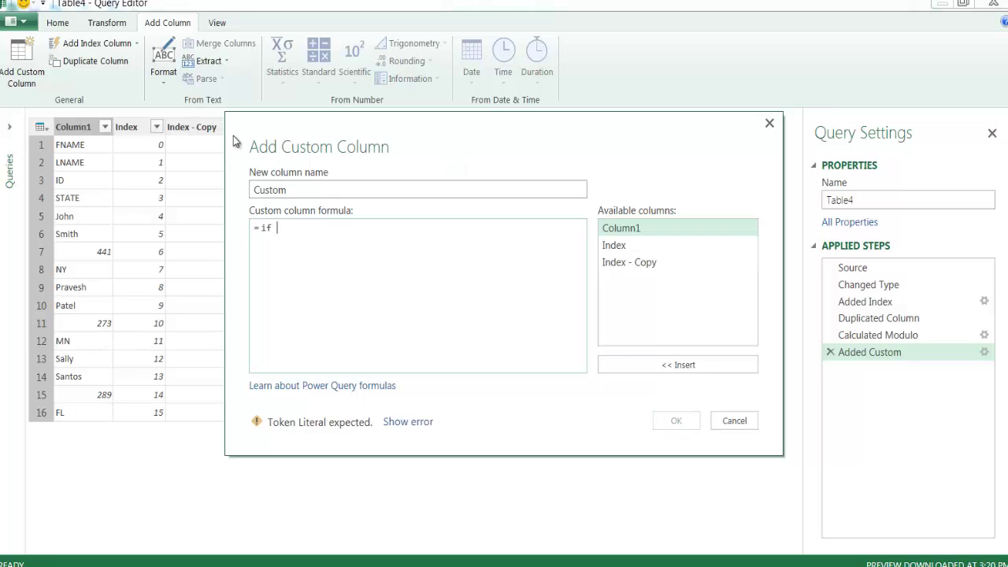
Step: Begin the custom column formula with if [#"Index - Copy"]=0 then "FNAME"
{"action": "left_click", "coordinate": [636, 269]}
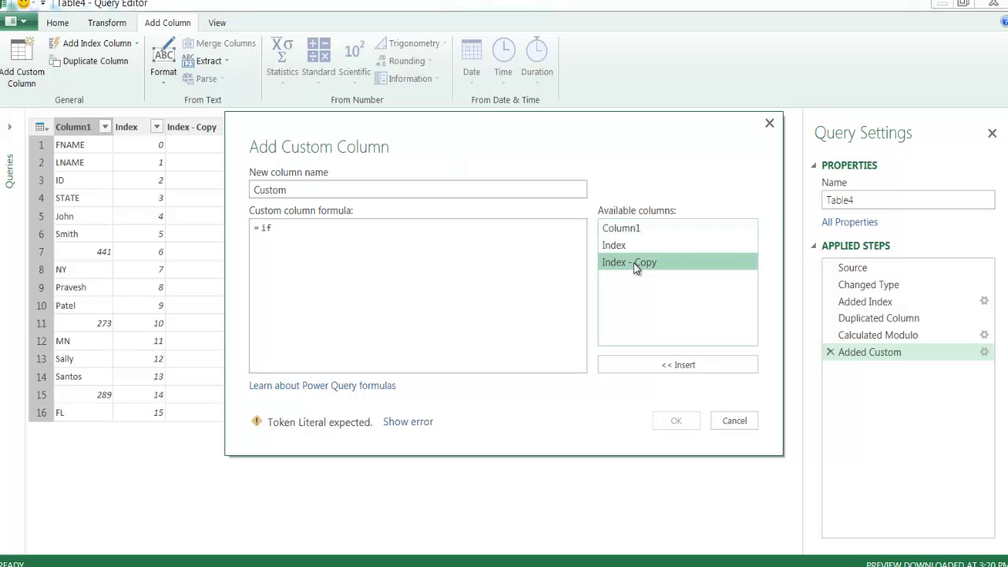
{"action": "double_click", "coordinate": [636, 268]}
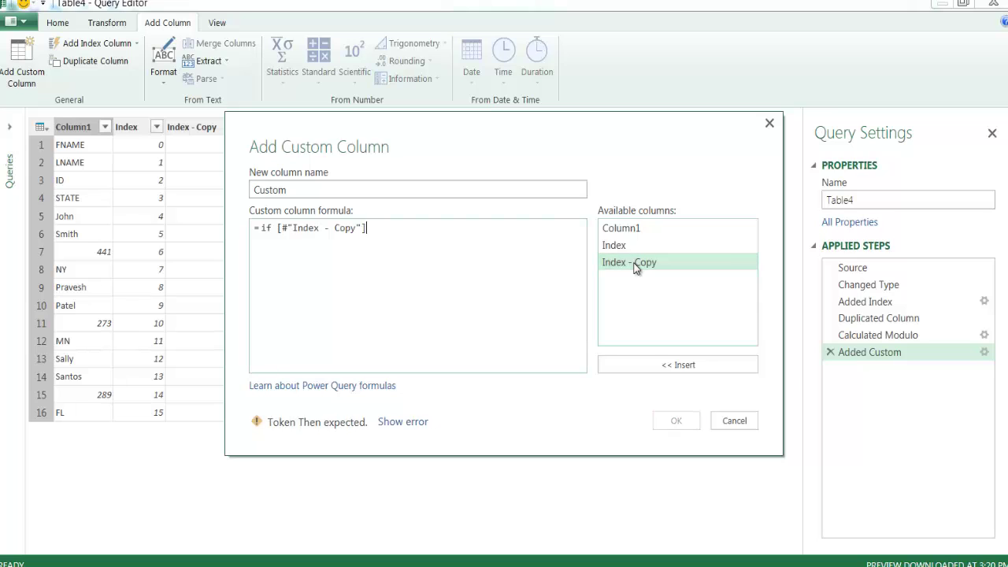
{"action": "type", "text": "=0 "}
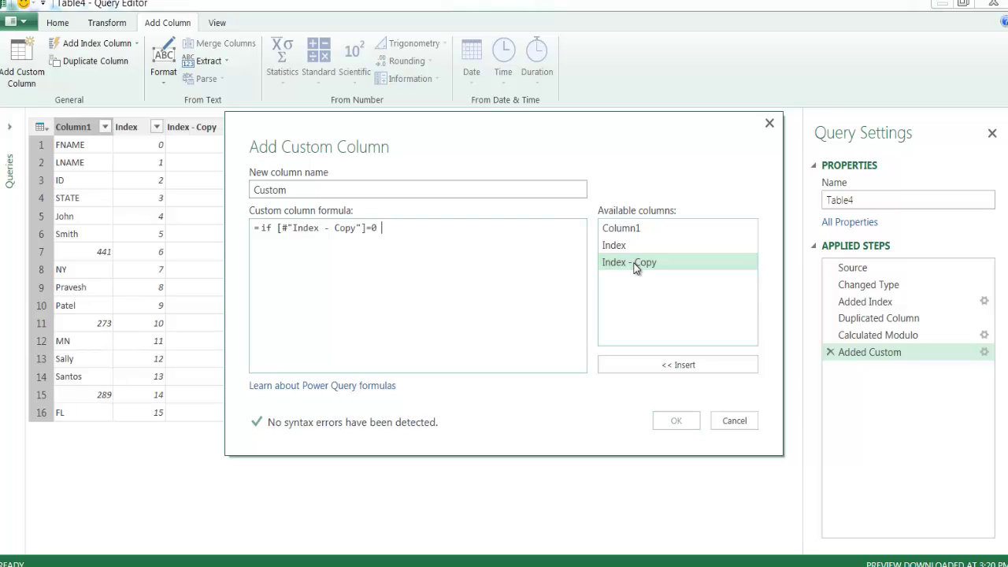
{"action": "type", "text": "then \"FNAME\""}
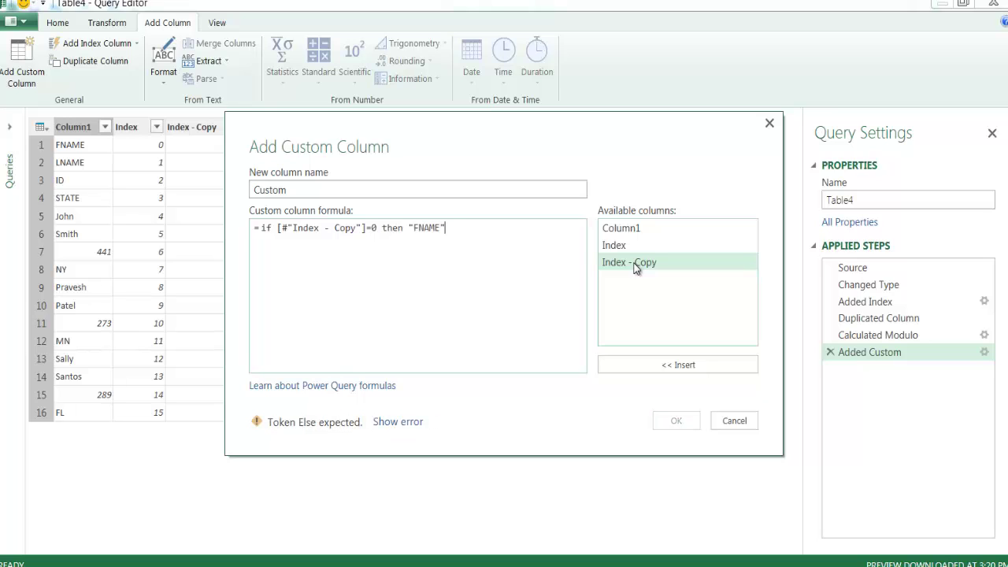
Step: Extend the custom column formula with else if [#"Index - Copy"]=1 then "LNAME", spelling else correctly
{"action": "type", "text": " esle if"}
{"action": "double_click", "coordinate": [633, 263]}
{"action": "type", "text": "=1"}
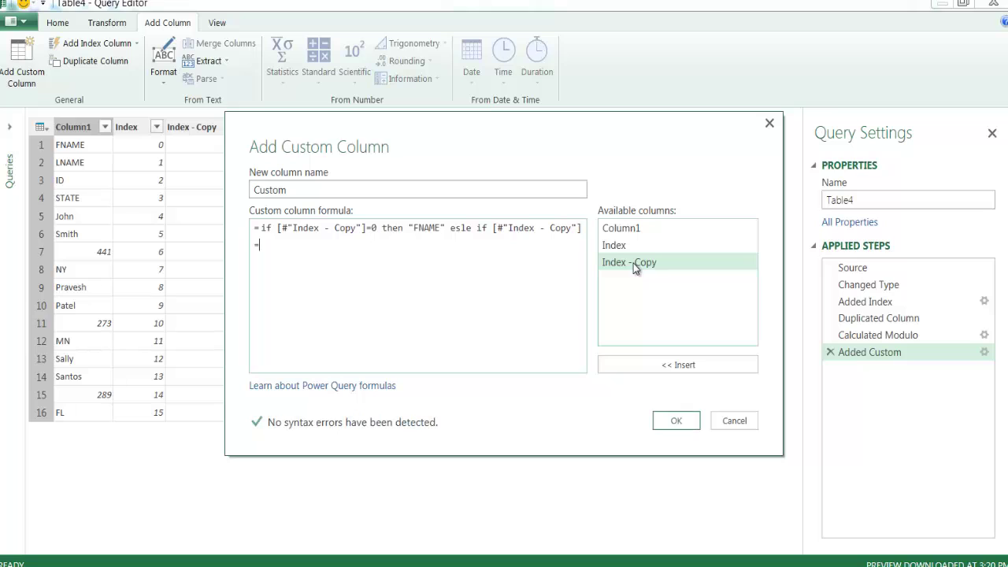
{"action": "type", "text": " then \"LNAME\""}
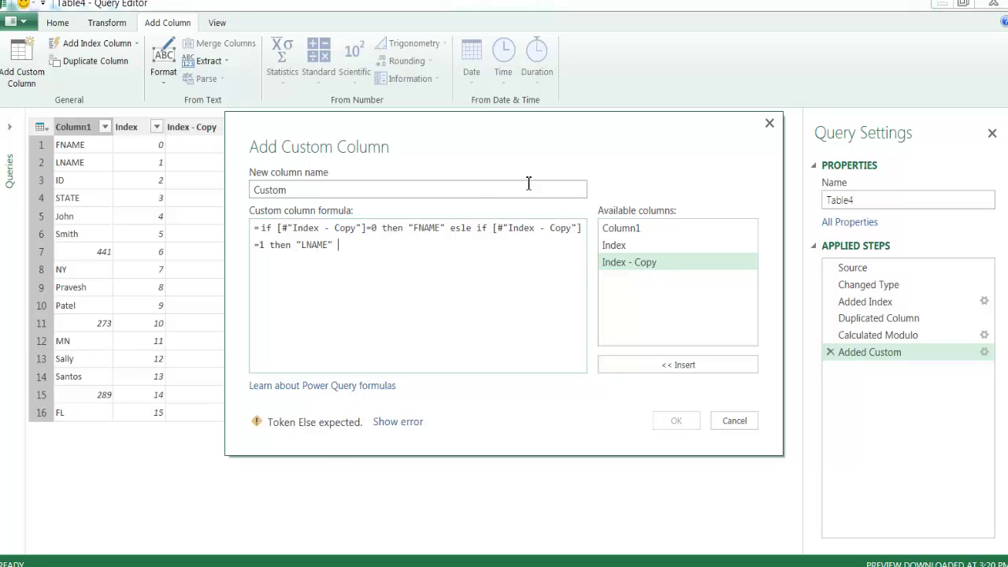
{"action": "left_click", "coordinate": [467, 229]}
{"action": "double_click", "coordinate": [468, 229]}
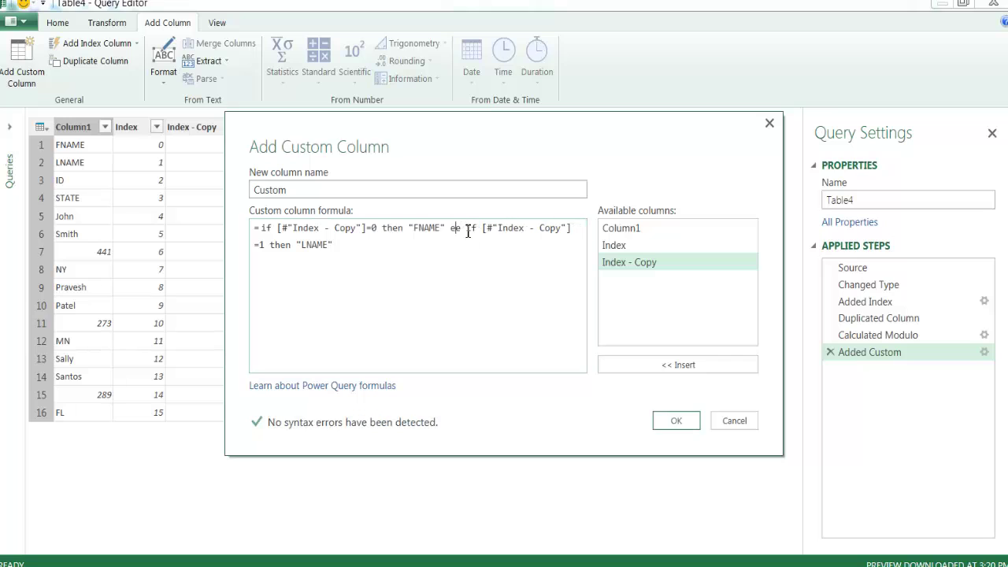
{"action": "type", "text": "else"}
Step: Extend the custom column formula with else if [#"Index - Copy"]=2 then "ID"
{"action": "left_click", "coordinate": [396, 250]}
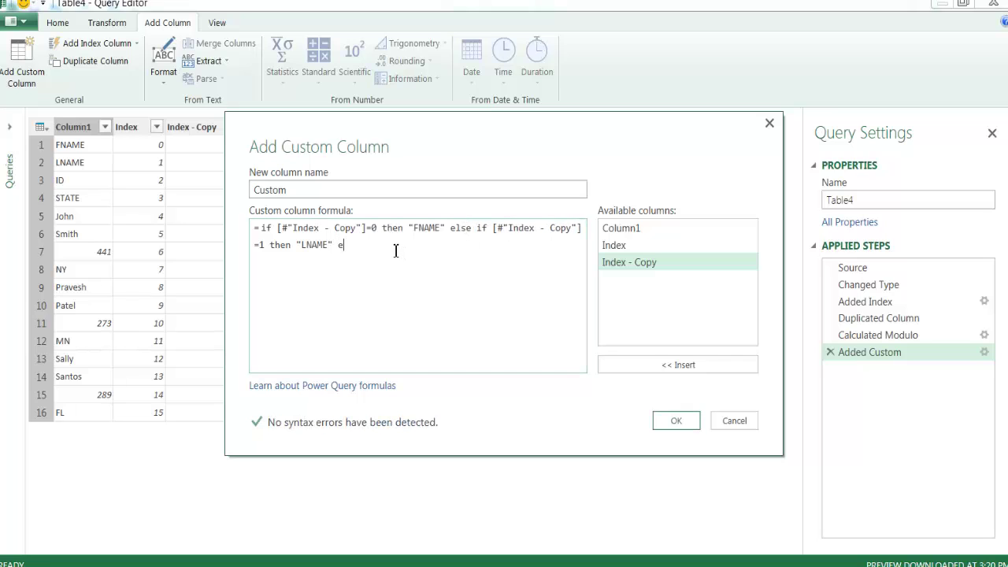
{"action": "type", "text": "else if"}
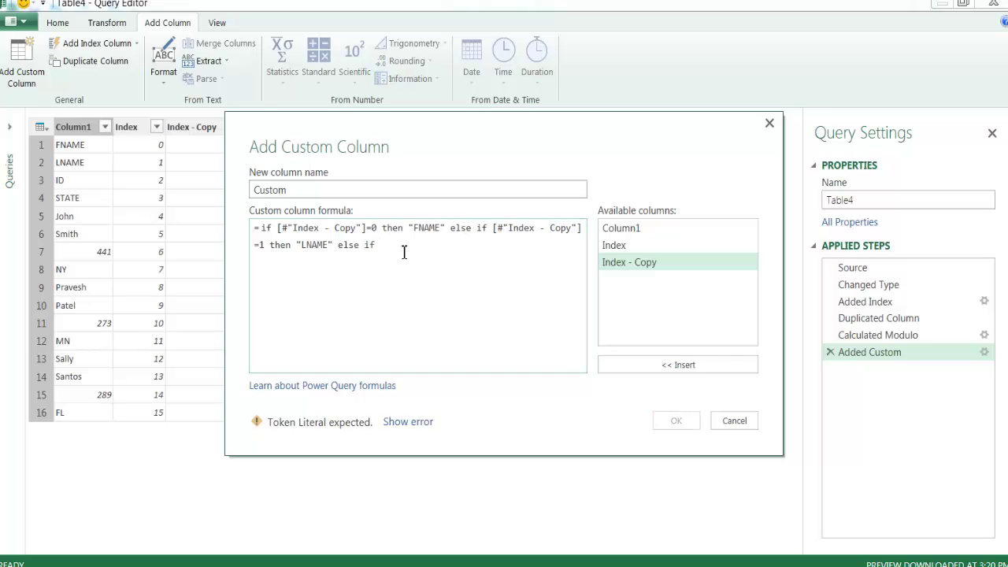
{"action": "double_click", "coordinate": [625, 263]}
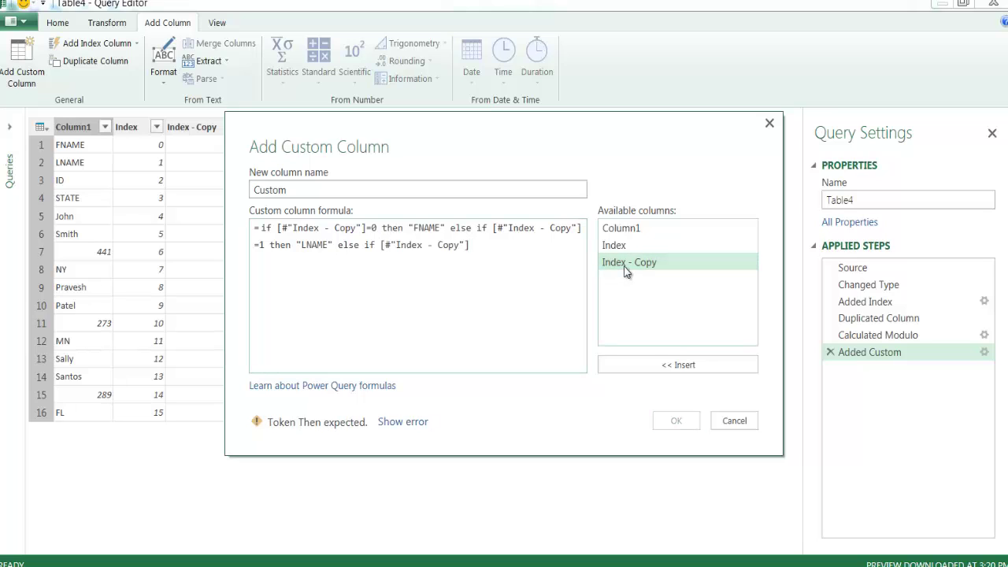
{"action": "type", "text": "="}
{"action": "type", "text": "2"}
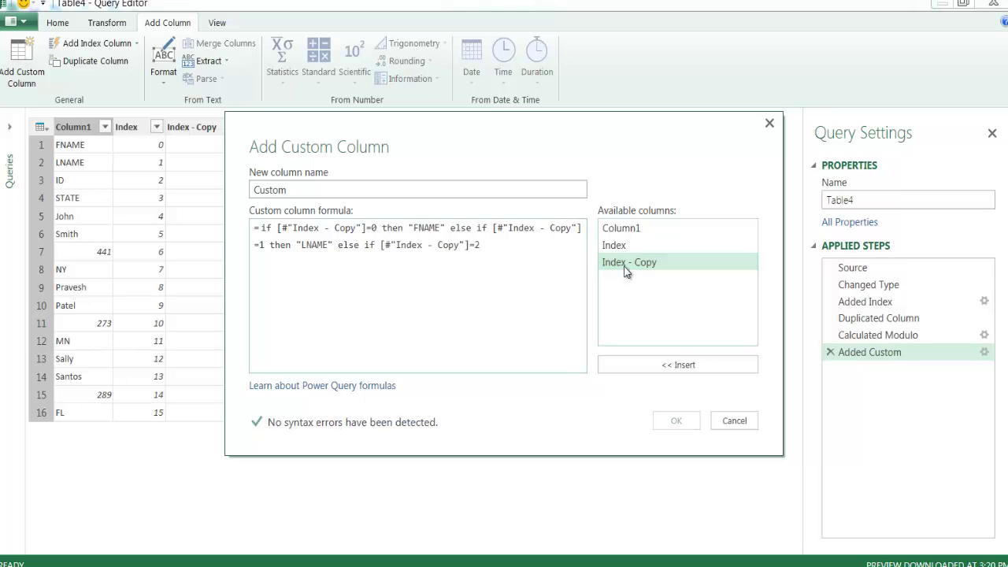
{"action": "type", "text": " then \"ID"}
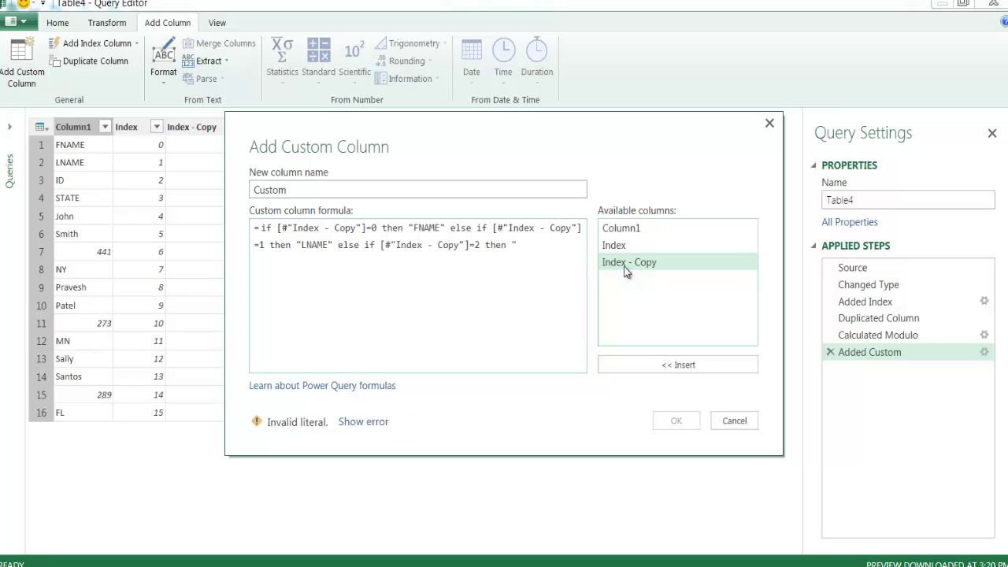
{"action": "type", "text": "\""}
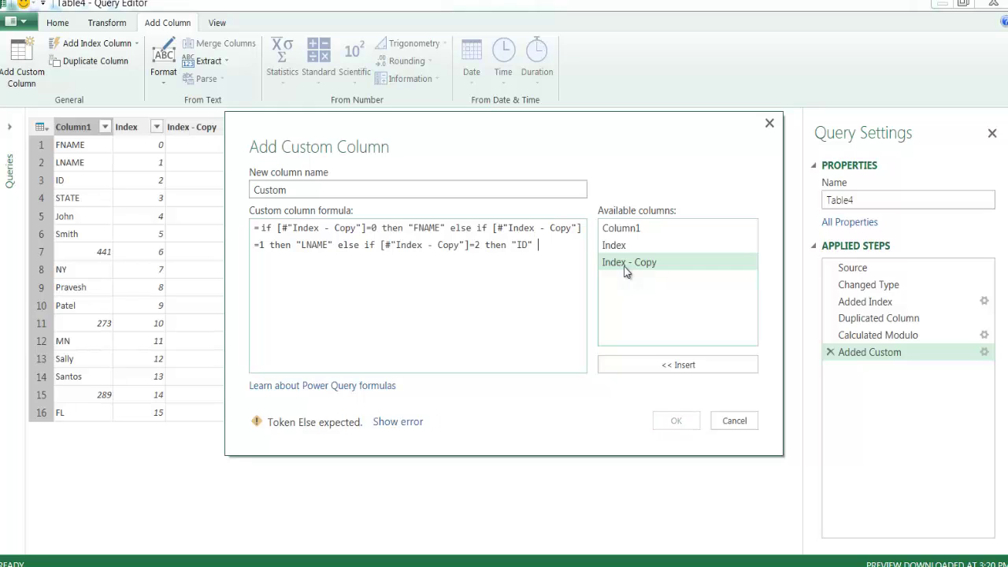
Step: Finish the formula with else "STATE" and add the custom column to the query
{"action": "type", "text": " else"}
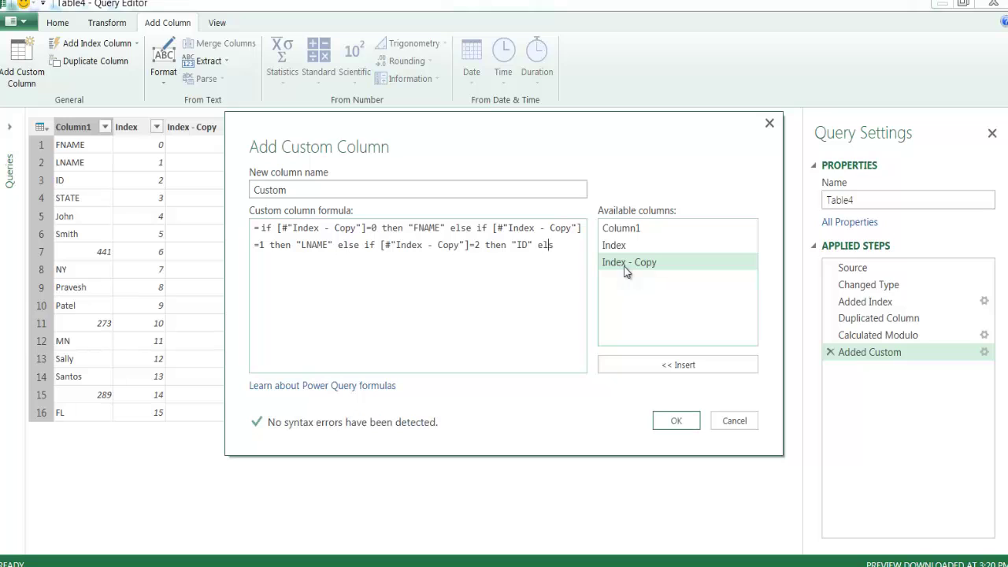
{"action": "type", "text": " \"STATE\""}
{"action": "left_click", "coordinate": [675, 421]}
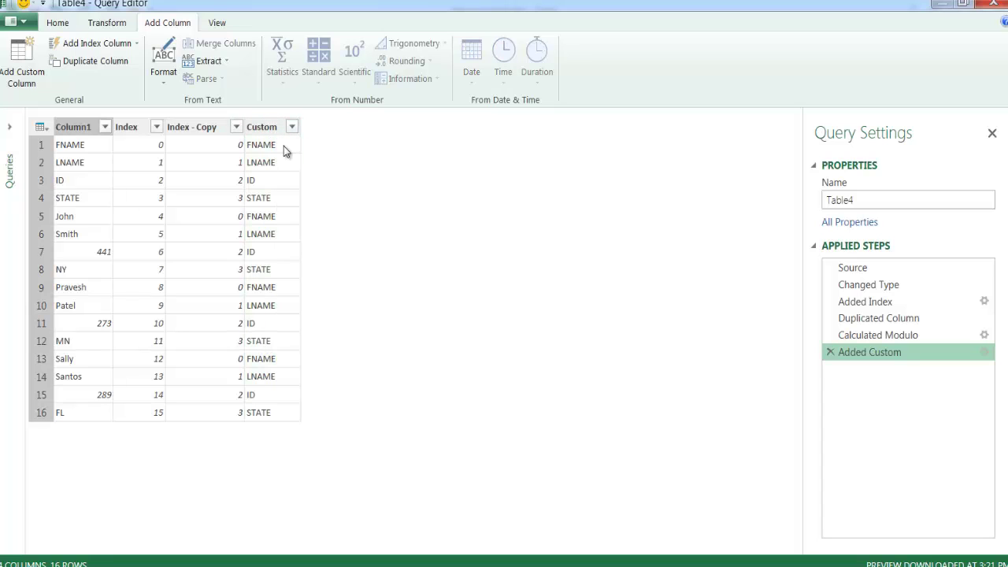
Step: Duplicate the Index column and add a new column that integer-divides the duplicate by 4
{"action": "left_click", "coordinate": [136, 127]}
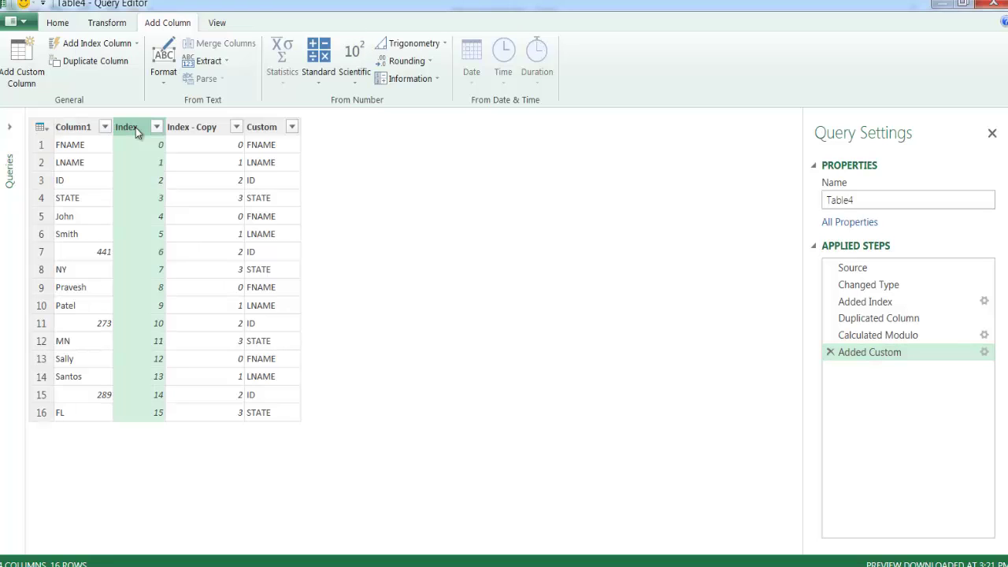
{"action": "left_click", "coordinate": [94, 61]}
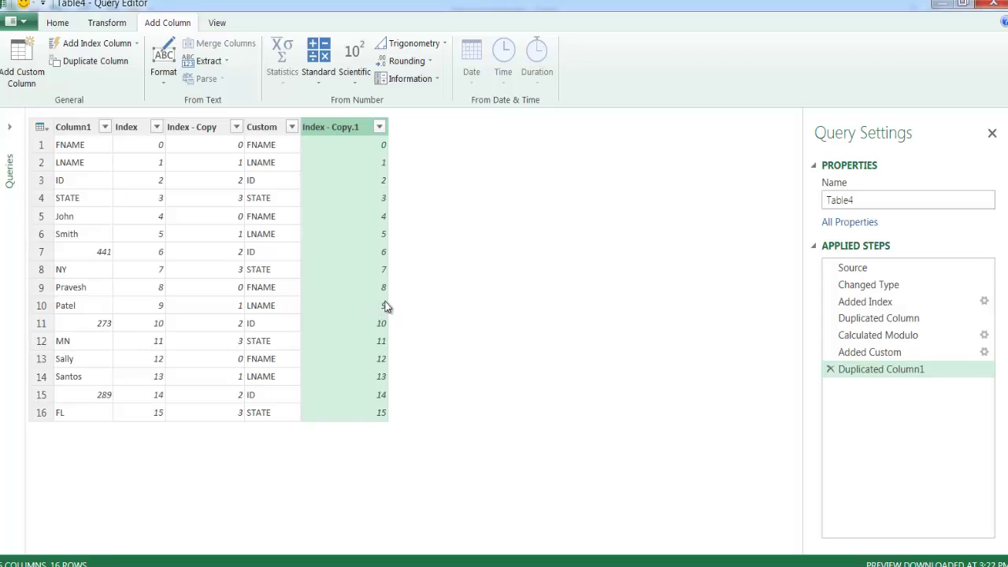
{"action": "left_click", "coordinate": [318, 75]}
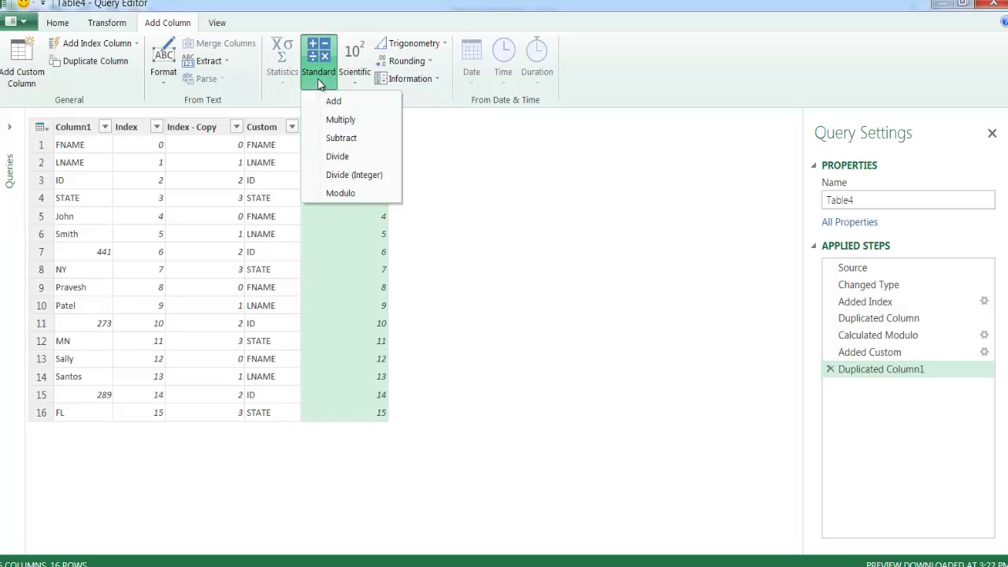
{"action": "left_click", "coordinate": [343, 176]}
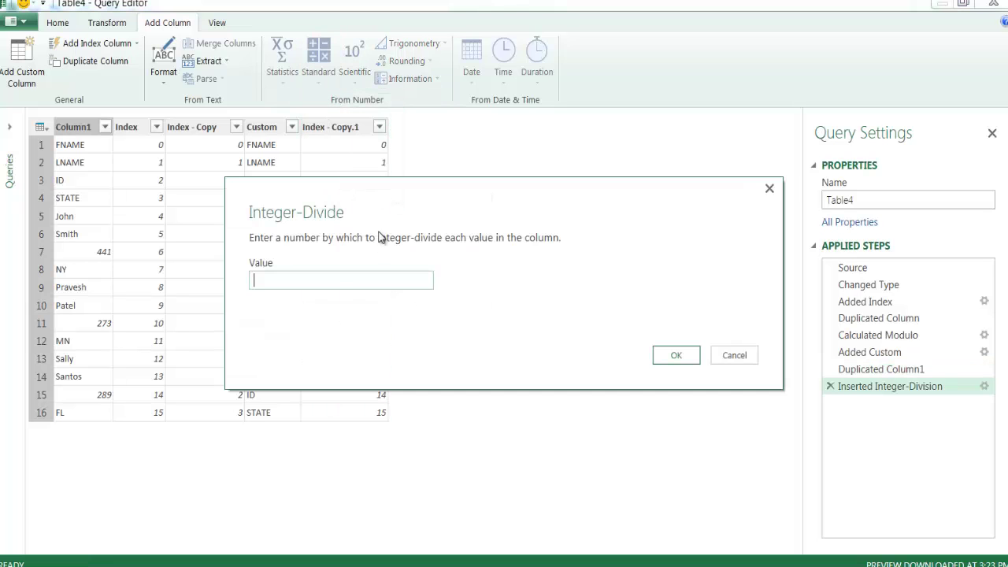
{"action": "left_click", "coordinate": [325, 279]}
{"action": "type", "text": "4"}
{"action": "left_click", "coordinate": [677, 355]}
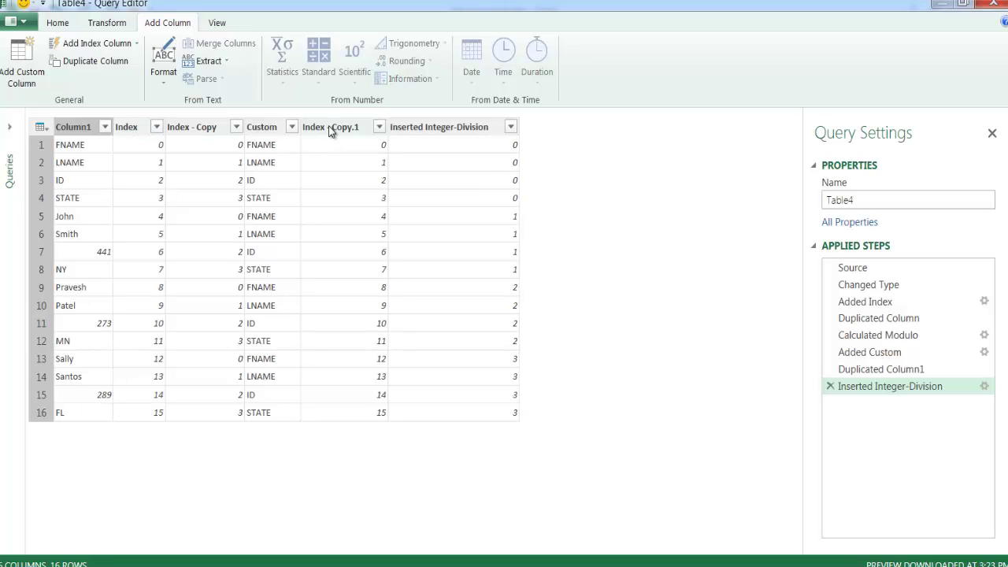
Step: Keep only the Column1, Custom and Inserted Integer-Division columns in the query, removing all other columns
{"action": "left_click", "coordinate": [81, 129]}
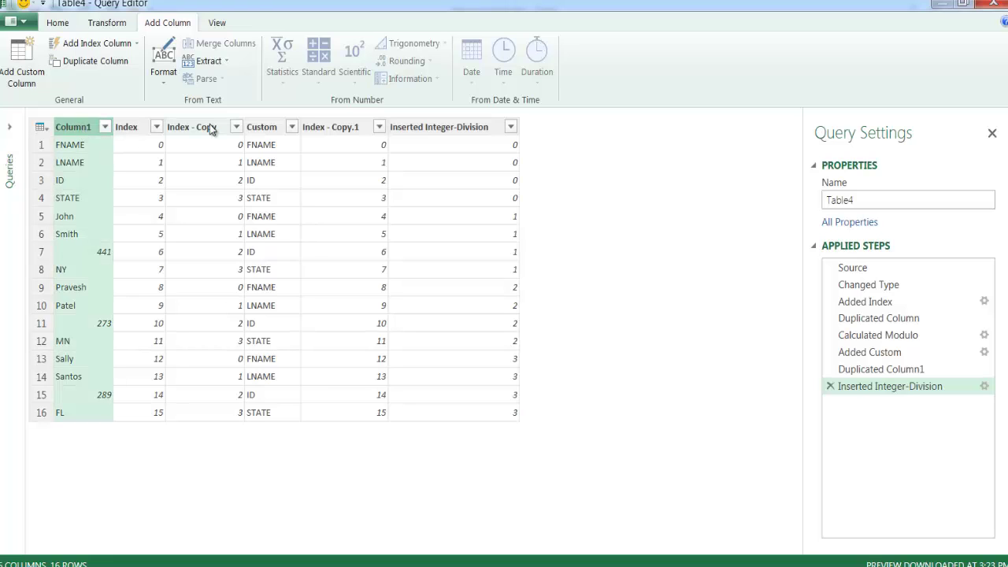
{"action": "left_click", "coordinate": [264, 130], "text": "ctrl"}
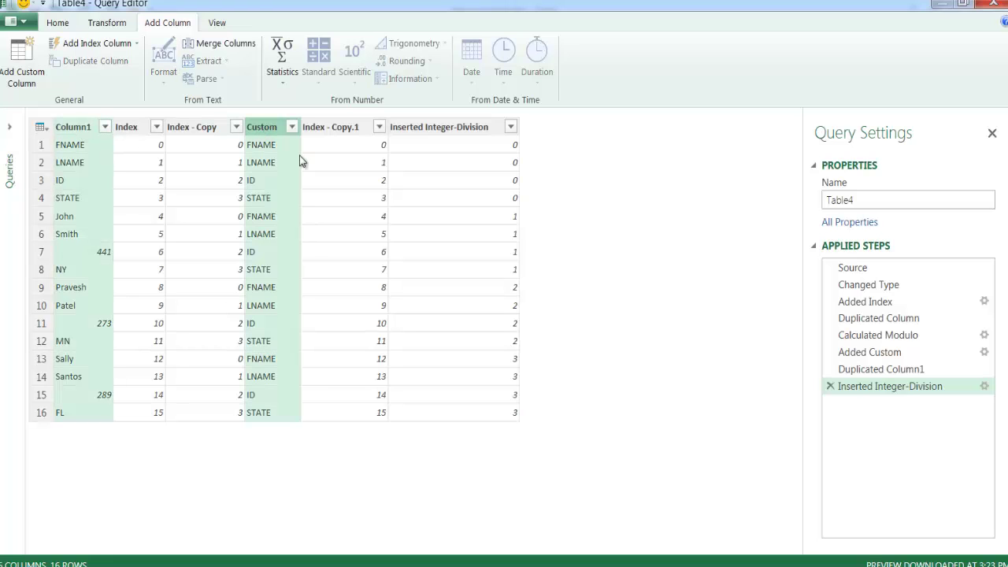
{"action": "left_click", "coordinate": [446, 129], "text": "ctrl"}
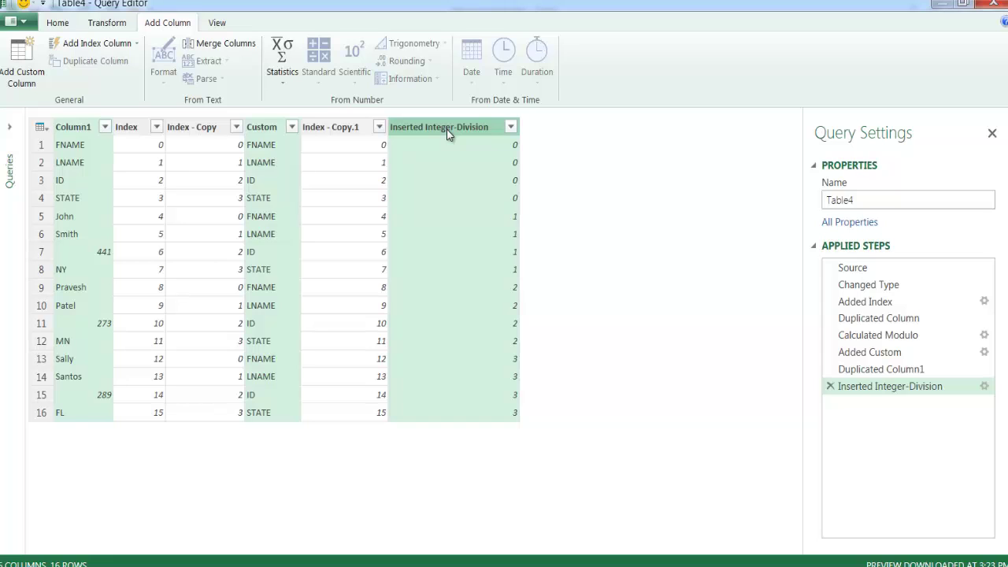
{"action": "right_click", "coordinate": [446, 129]}
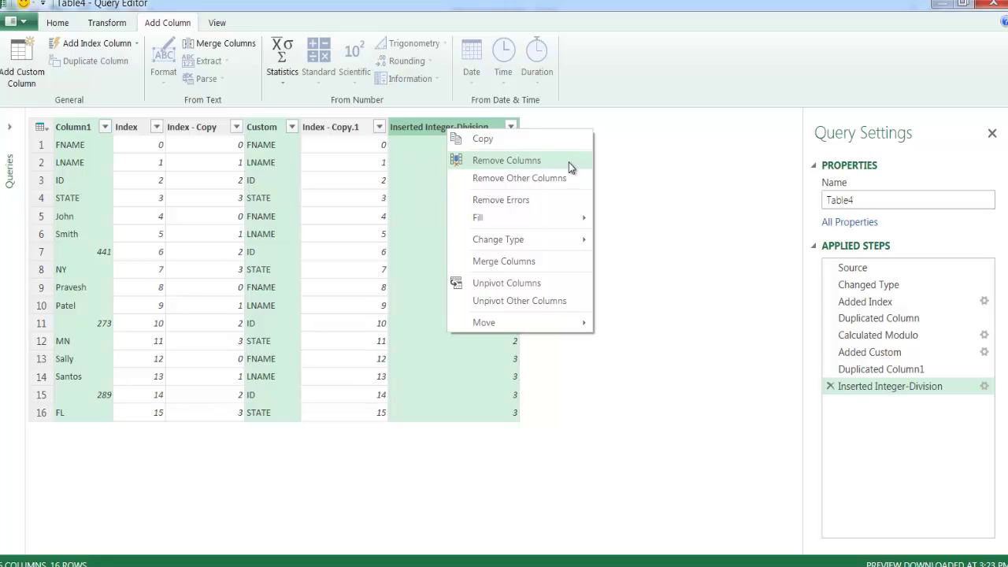
{"action": "left_click", "coordinate": [520, 178]}
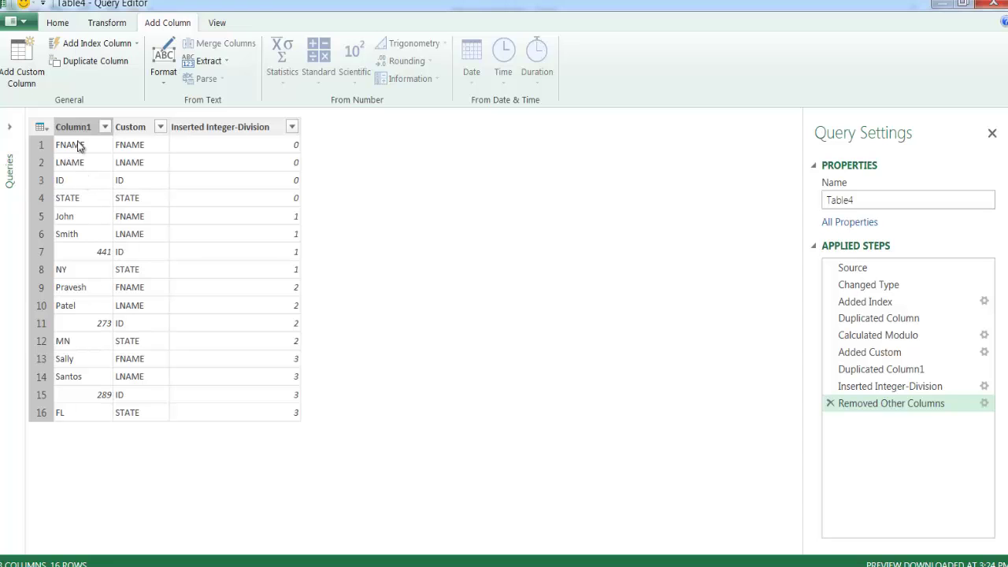
Step: Remove the top 4 rows from the query
{"action": "left_click", "coordinate": [58, 24]}
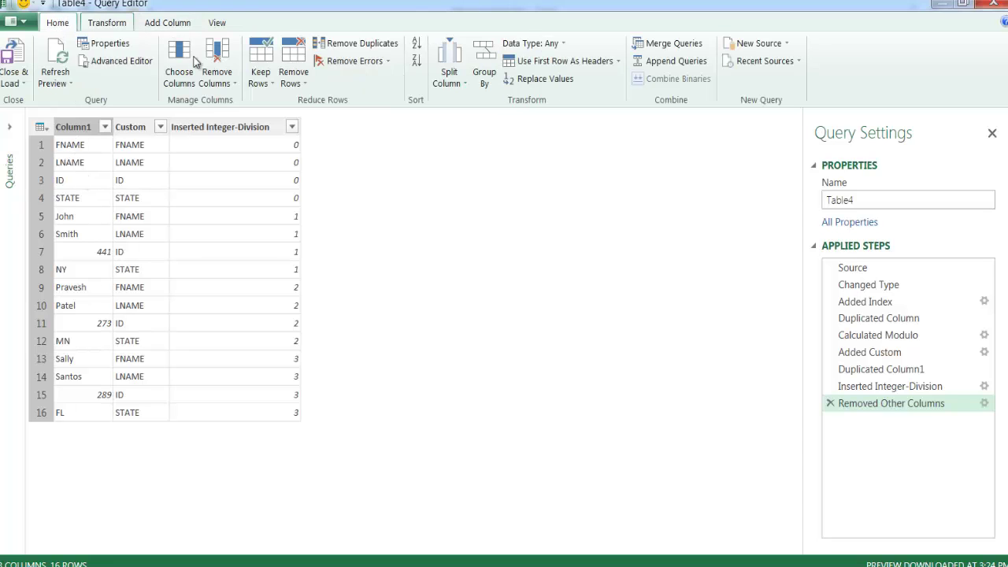
{"action": "left_click", "coordinate": [293, 82]}
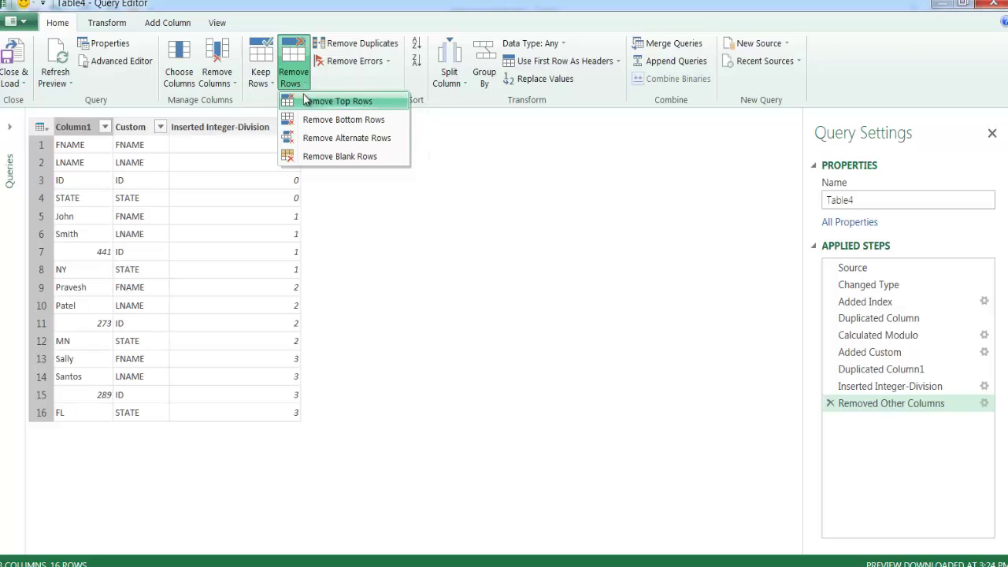
{"action": "left_click", "coordinate": [337, 101]}
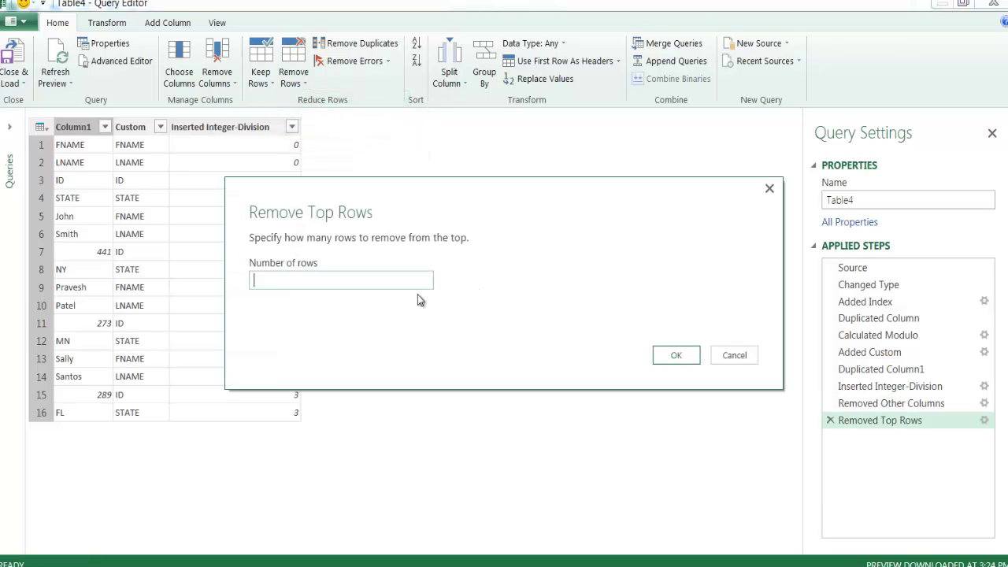
{"action": "type", "text": "4"}
{"action": "left_click", "coordinate": [671, 355]}
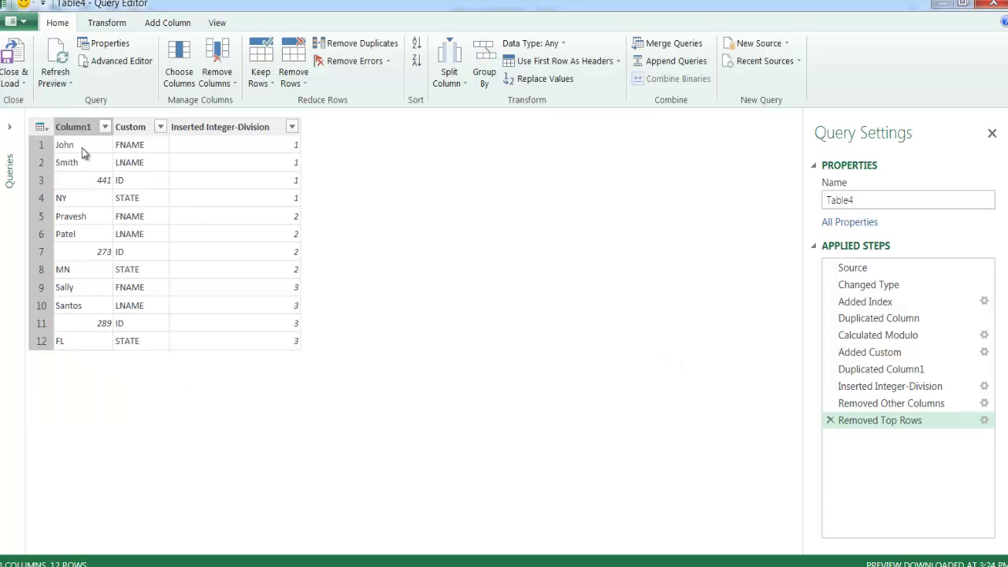
Step: Pivot the Custom column using Column1 as the values column, with the aggregate function set to Don't Aggregate
{"action": "left_click", "coordinate": [137, 129]}
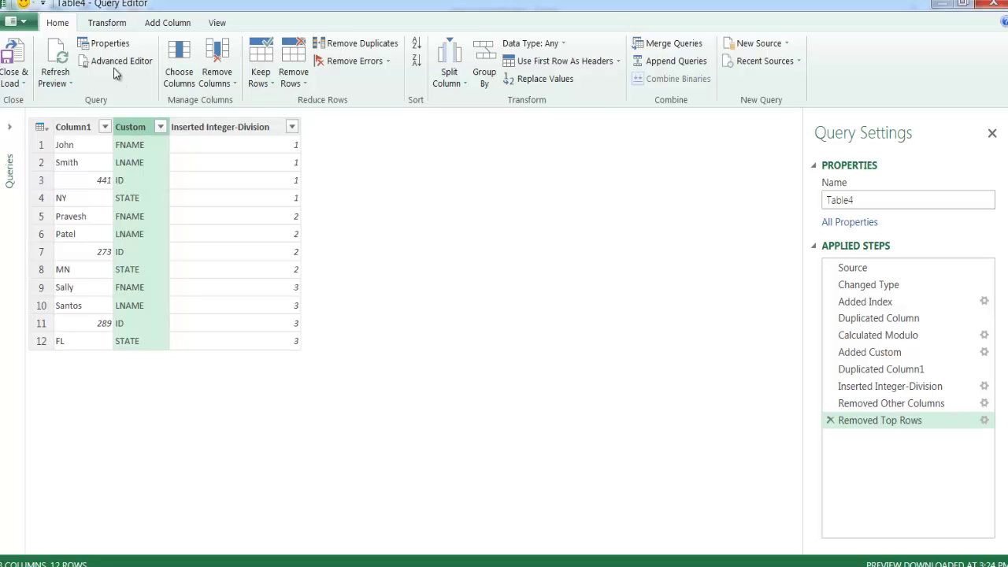
{"action": "left_click", "coordinate": [106, 24]}
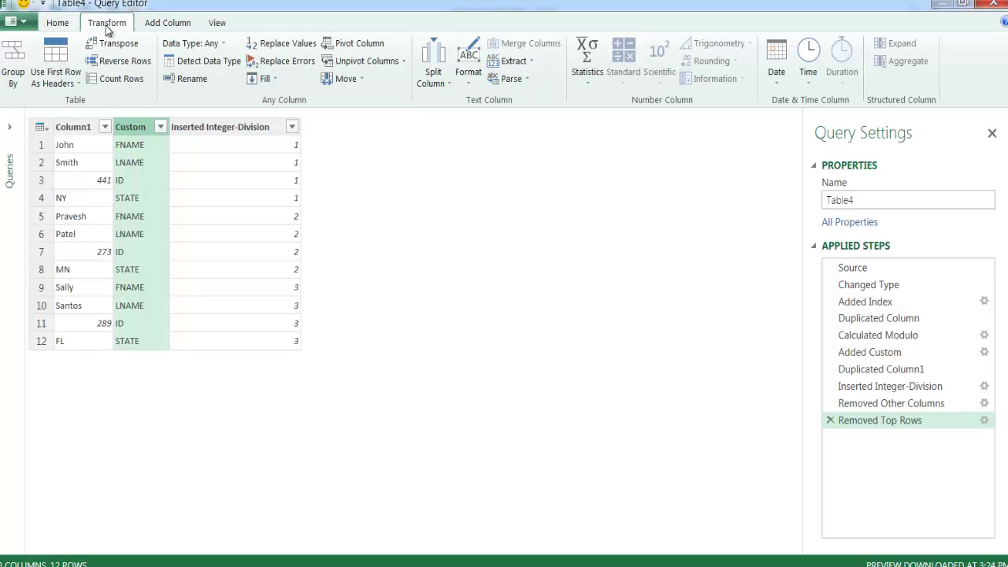
{"action": "left_click", "coordinate": [368, 44]}
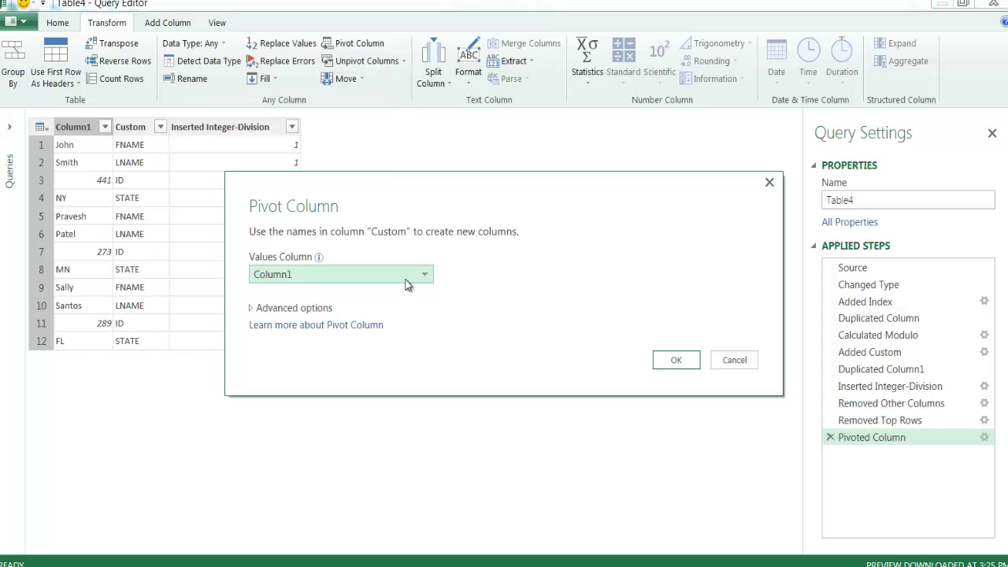
{"action": "left_click", "coordinate": [411, 275]}
{"action": "left_click", "coordinate": [427, 255]}
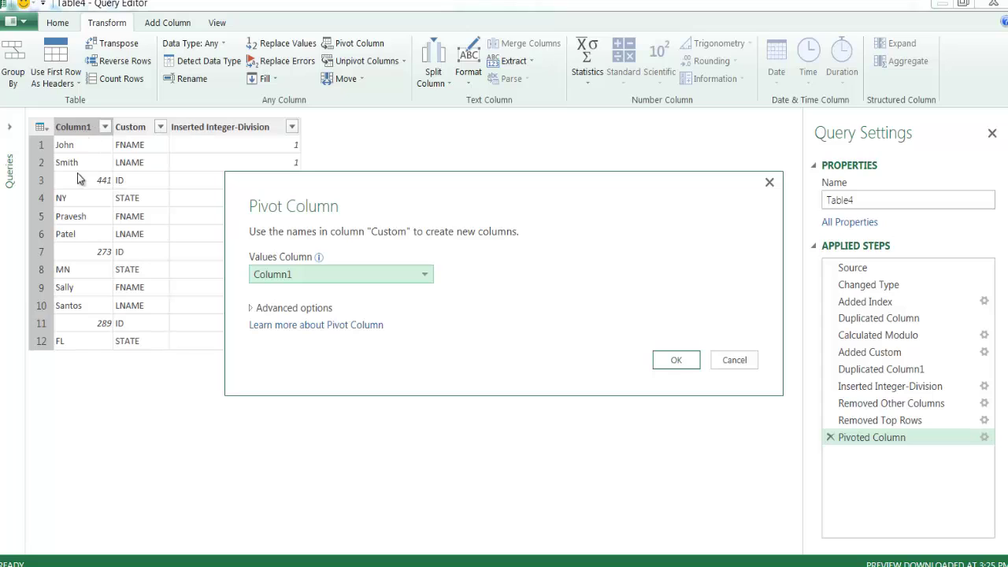
{"action": "left_click", "coordinate": [254, 314]}
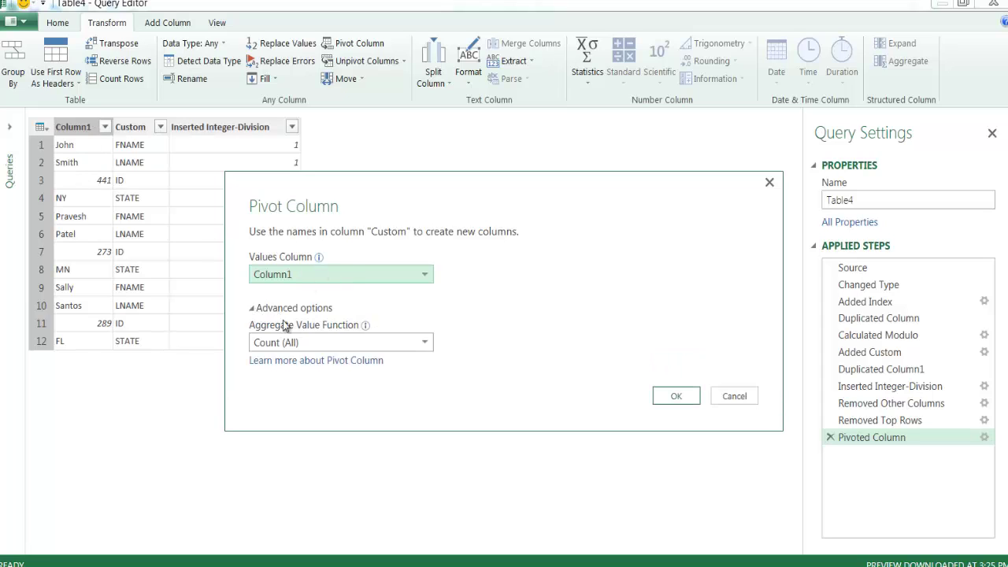
{"action": "left_click", "coordinate": [336, 342]}
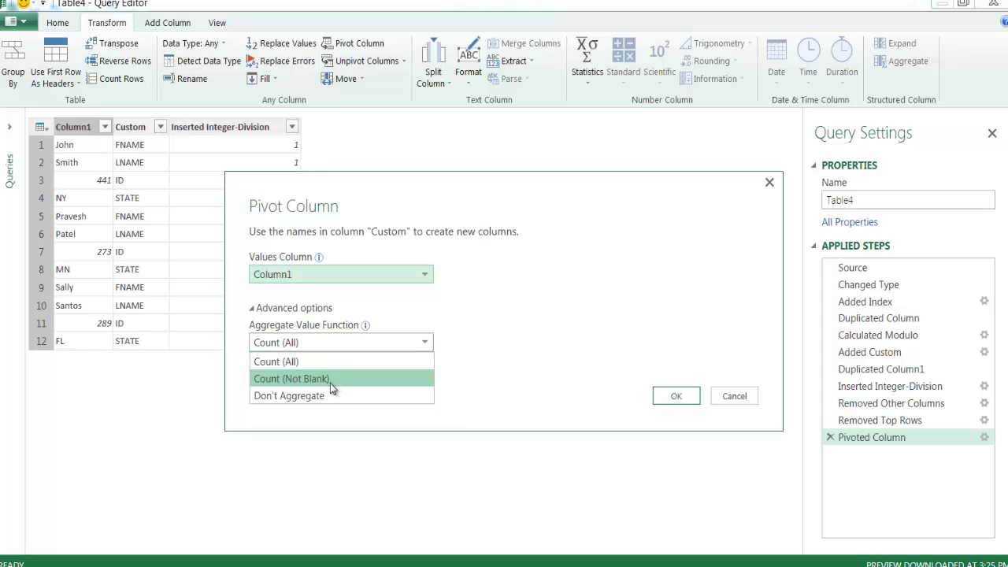
{"action": "left_click", "coordinate": [294, 396]}
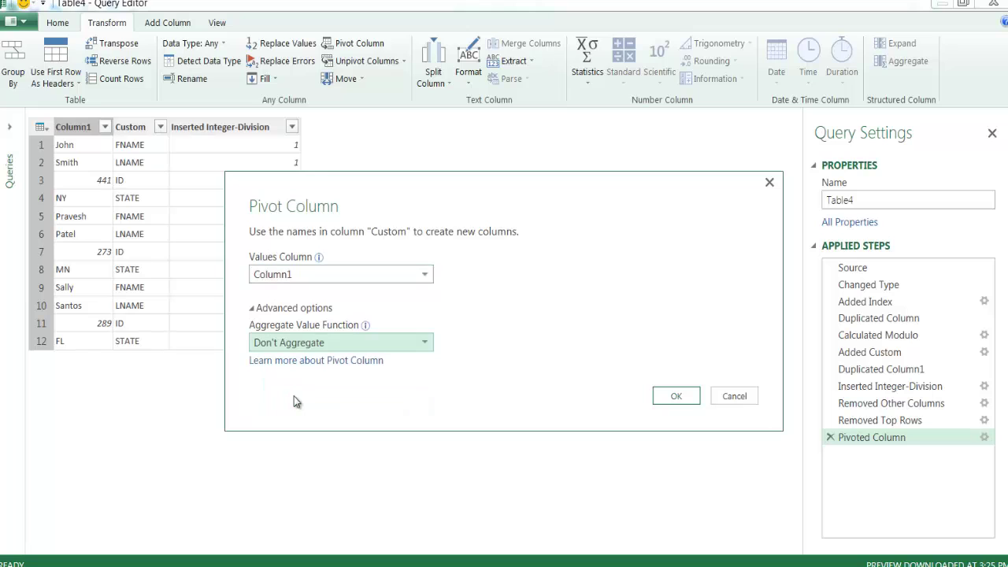
{"action": "left_click", "coordinate": [675, 396]}
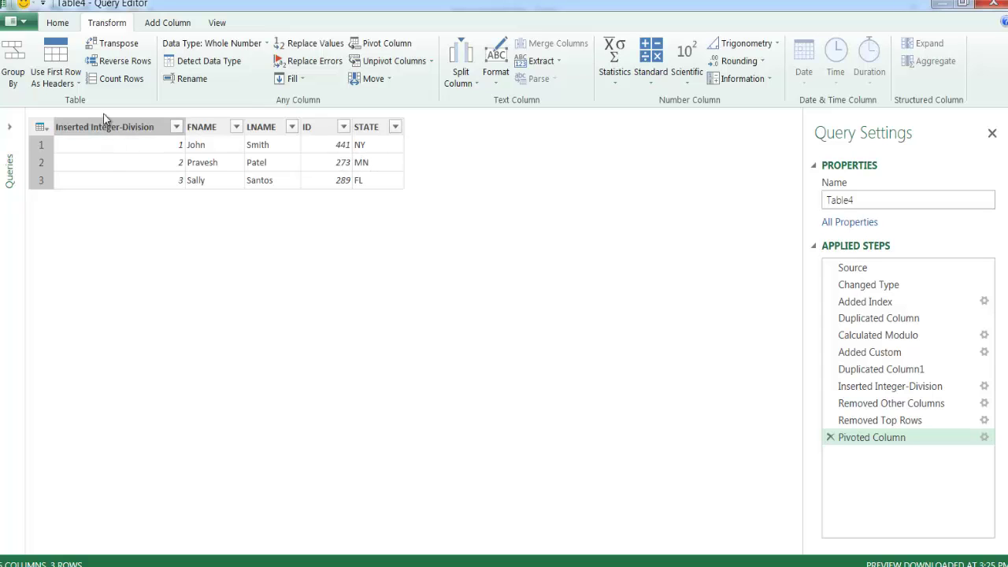
Step: Remove the Inserted Integer-Division column and close the query editor, loading the result into the workbook
{"action": "left_click", "coordinate": [107, 128]}
{"action": "right_click", "coordinate": [107, 126]}
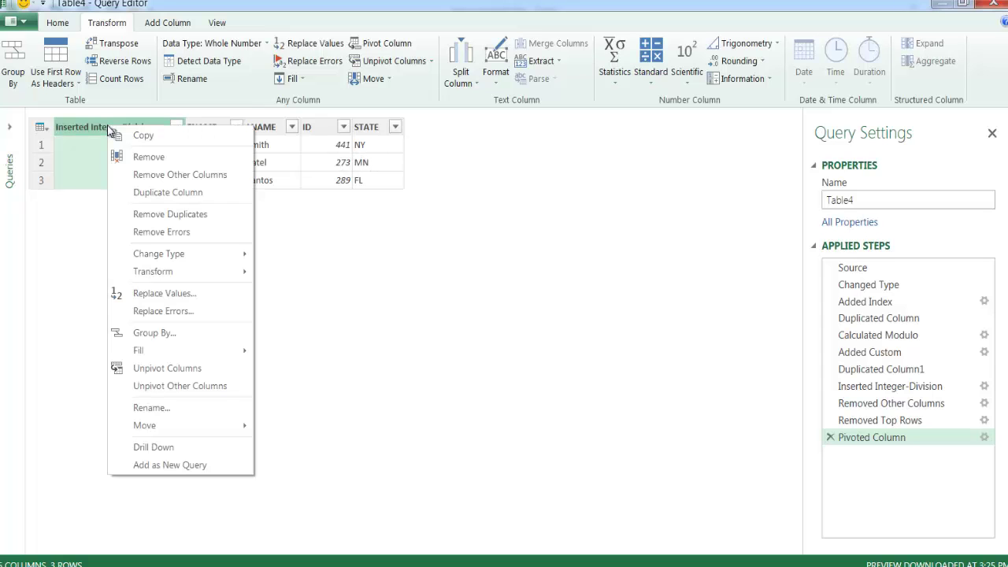
{"action": "left_click", "coordinate": [150, 157]}
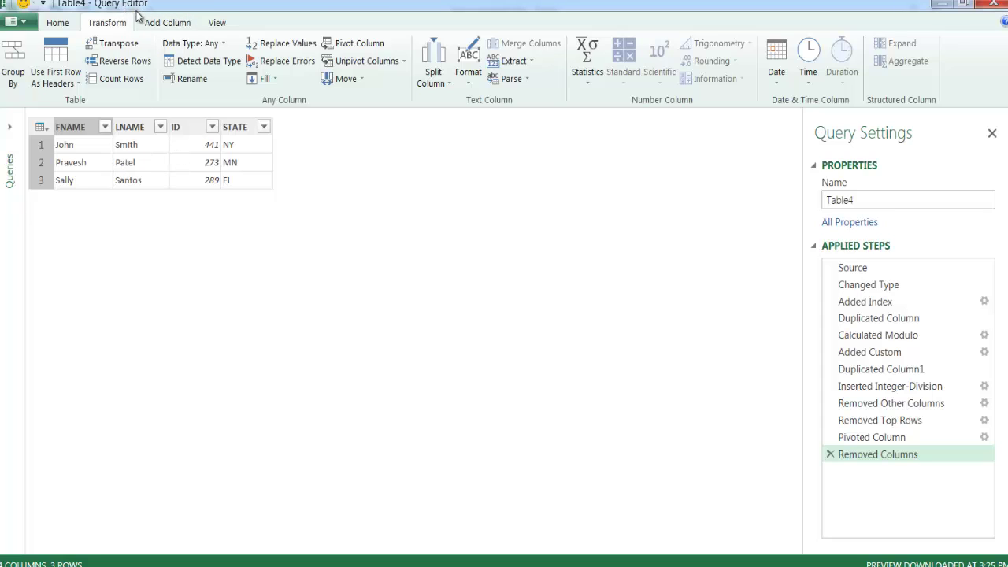
{"action": "left_click", "coordinate": [58, 22]}
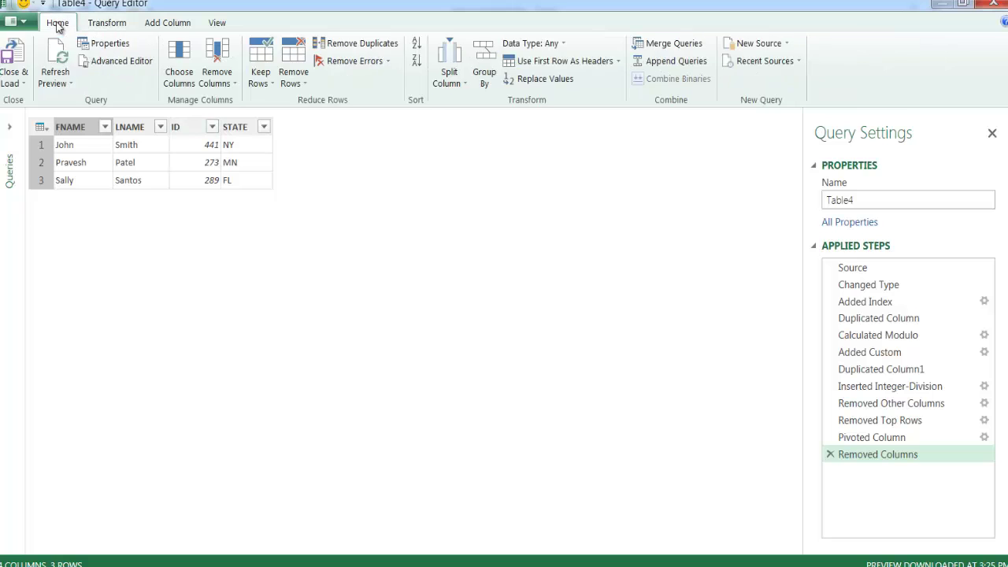
{"action": "left_click", "coordinate": [16, 57]}
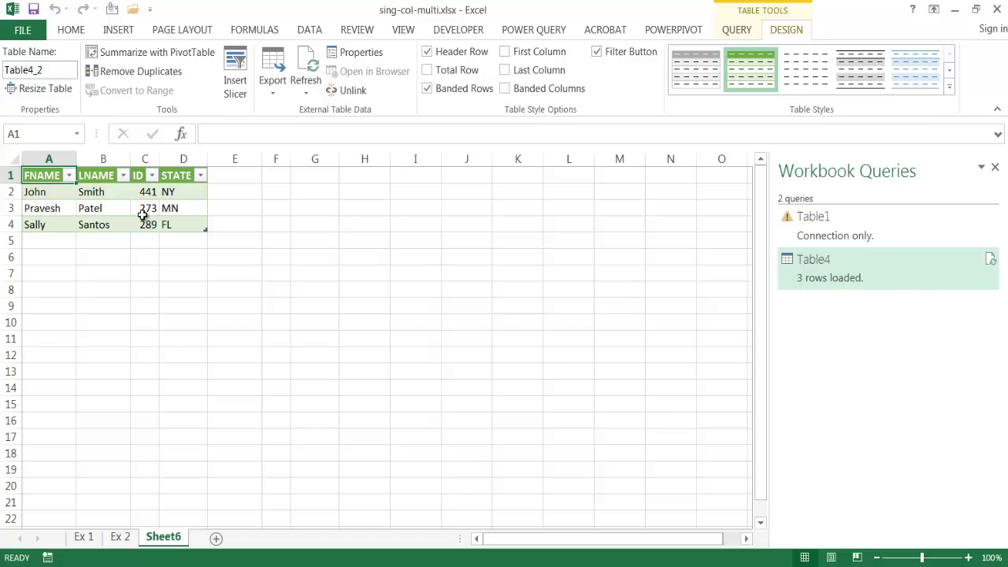
Step: On the Ex 2 sheet, append a new person's first name in A18 and last name in A19 below the source list
{"action": "left_click", "coordinate": [119, 537]}
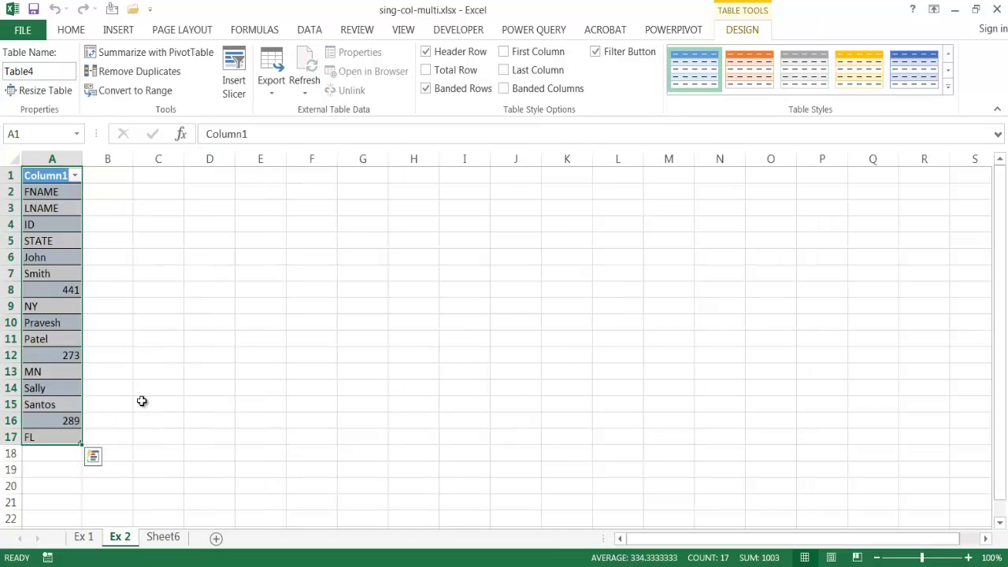
{"action": "left_click", "coordinate": [55, 456]}
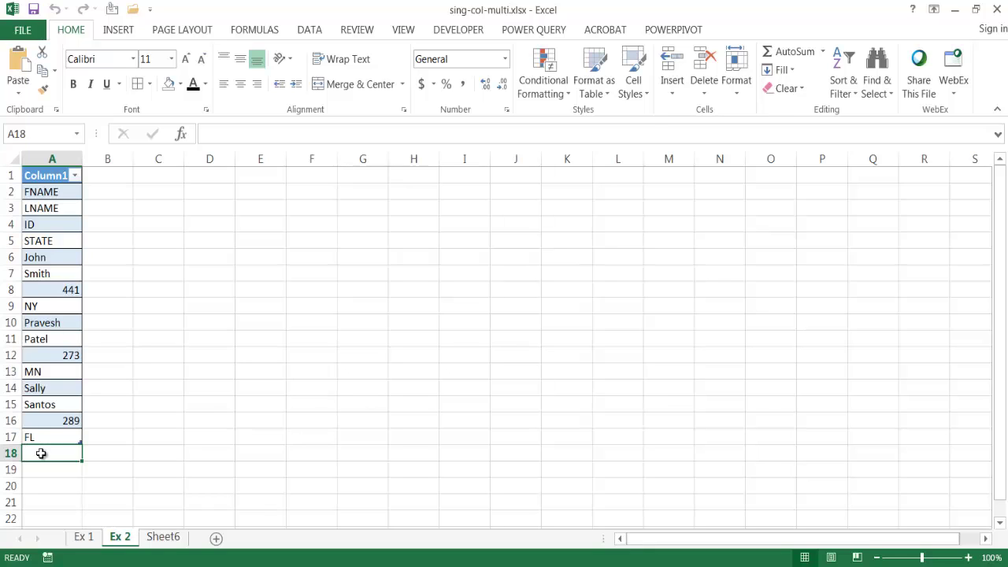
{"action": "type", "text": "JO"}
{"action": "key", "text": "BackSpace"}
{"action": "key", "text": "BackSpace"}
{"action": "key", "text": "BackSpace"}
{"action": "type", "text": "John"}
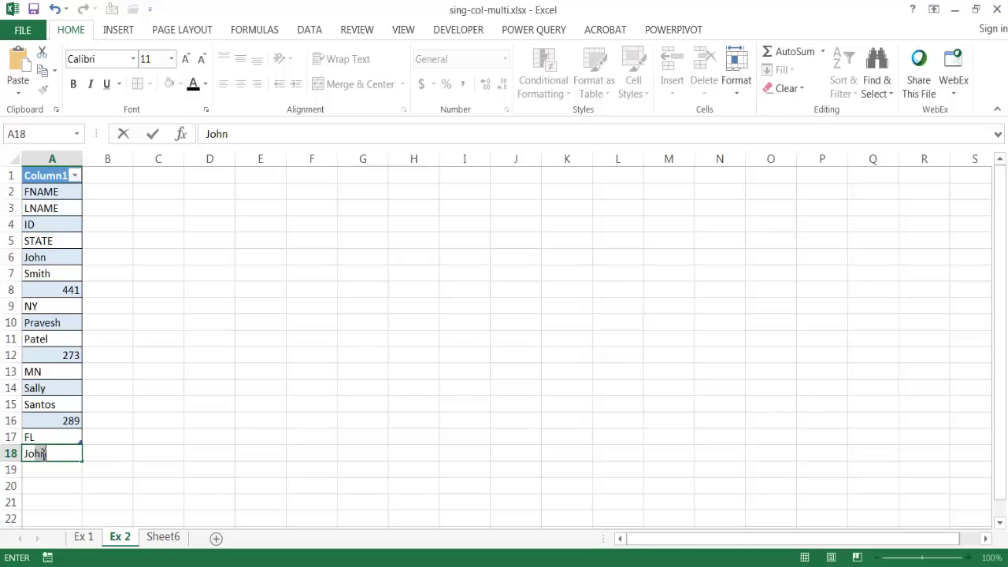
{"action": "key", "text": "Return"}
{"action": "type", "text": "Doe"}
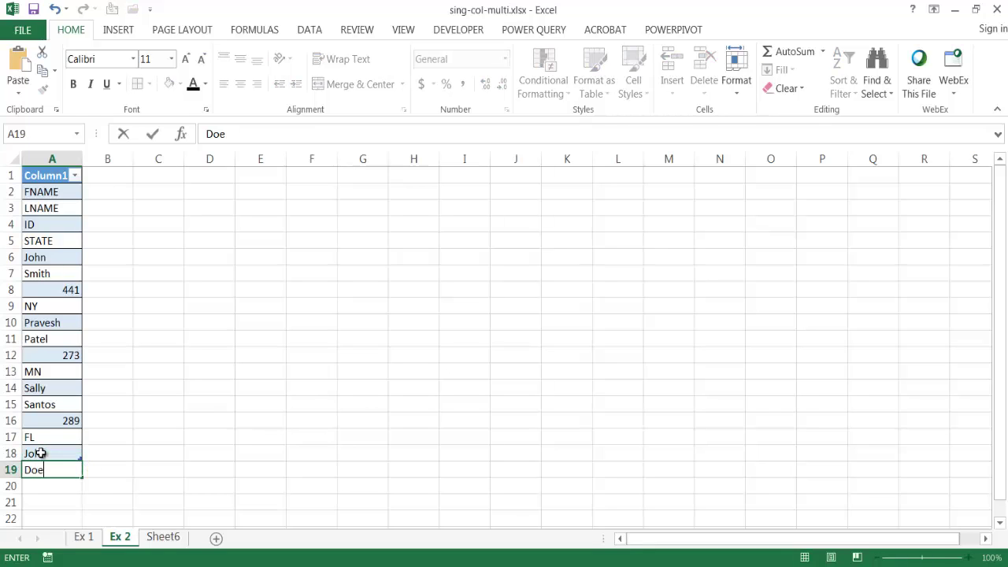
{"action": "key", "text": "Return"}
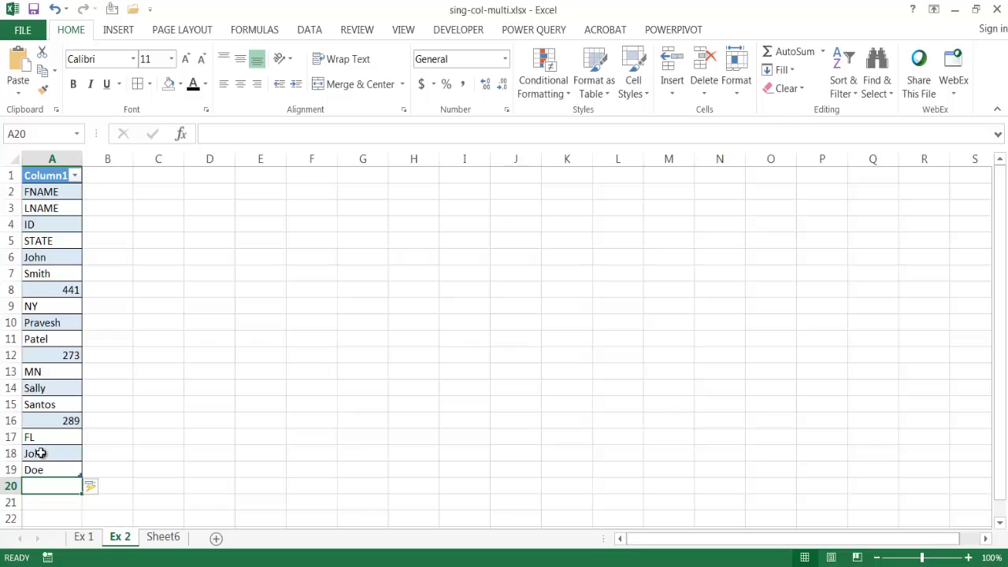
Step: Complete the new record by entering the person's ID in A20 and the state CA in A21
{"action": "type", "text": "111"}
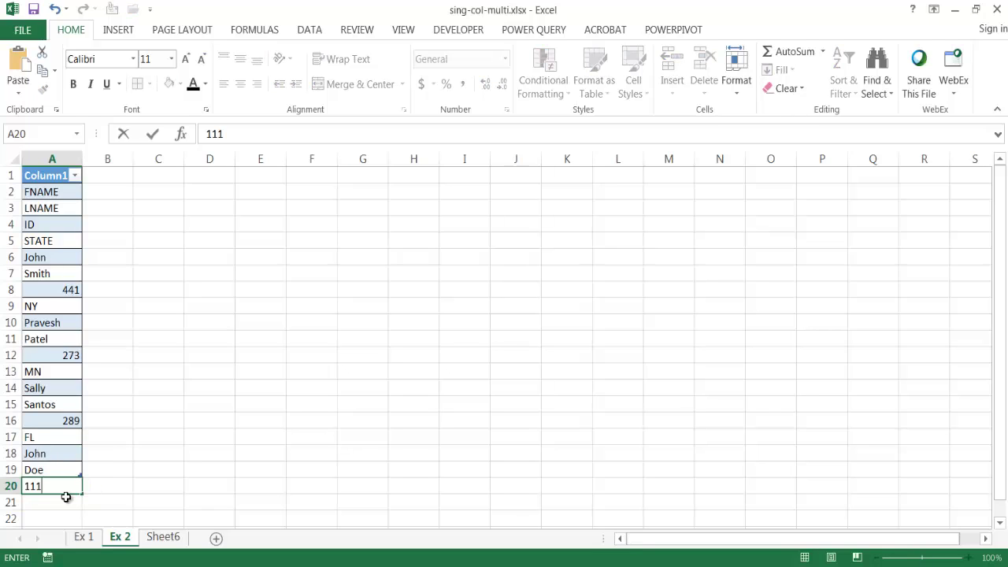
{"action": "key", "text": "Return"}
{"action": "type", "text": "CA"}
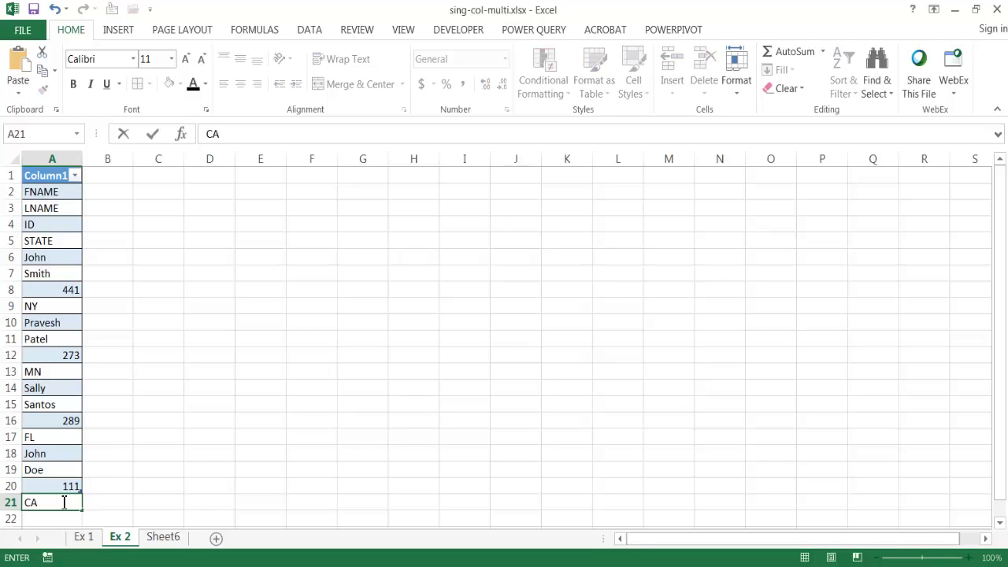
{"action": "key", "text": "Return"}
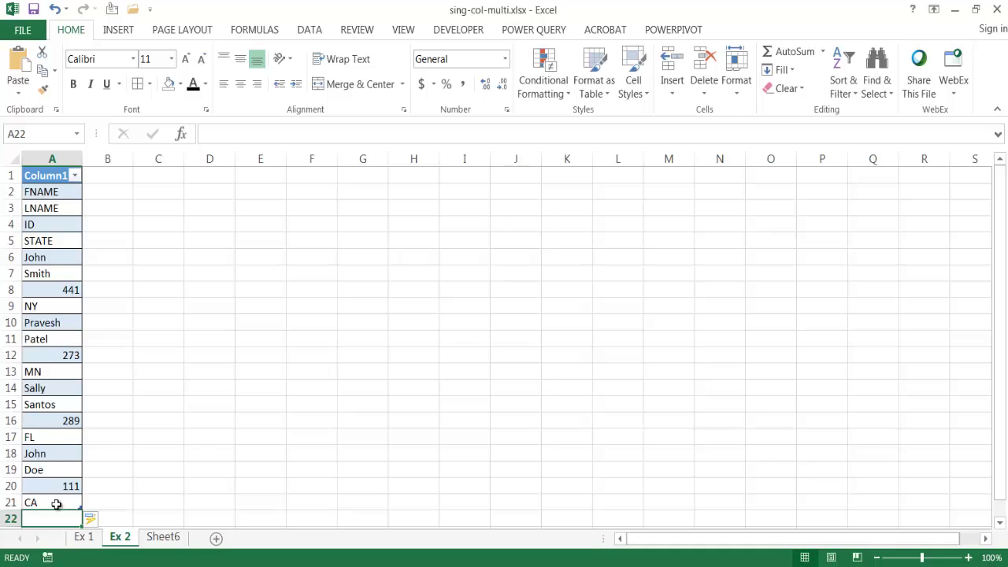
Step: Refresh the query output table on Sheet6 to pull in the new record, and return to the Ex 1 sheet
{"action": "left_click", "coordinate": [161, 538]}
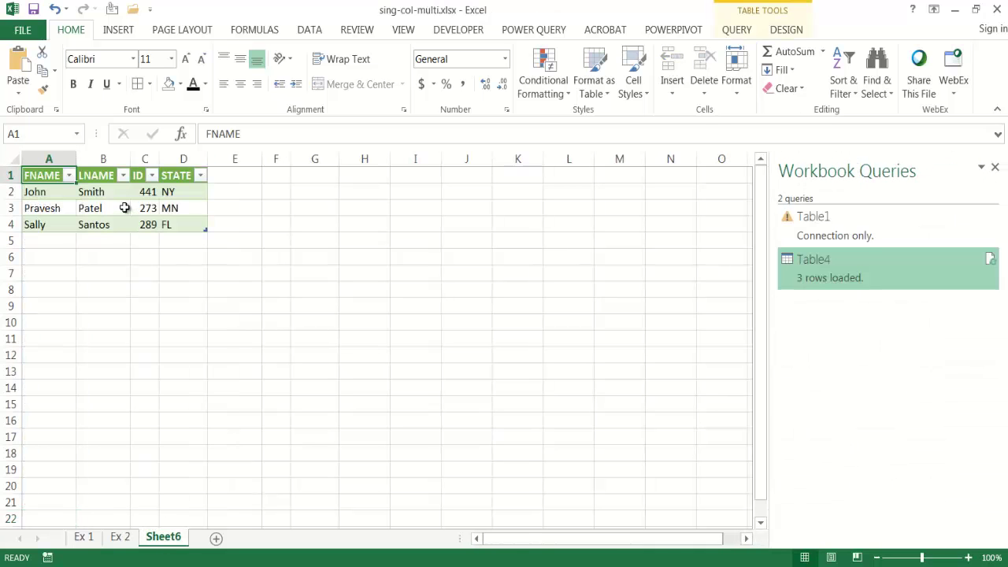
{"action": "left_click", "coordinate": [122, 538]}
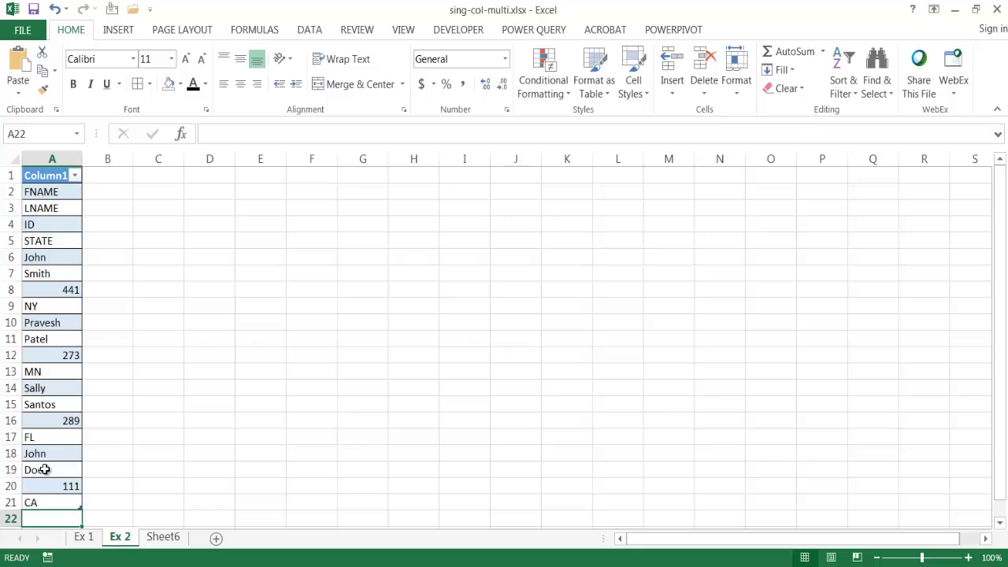
{"action": "left_click", "coordinate": [164, 537]}
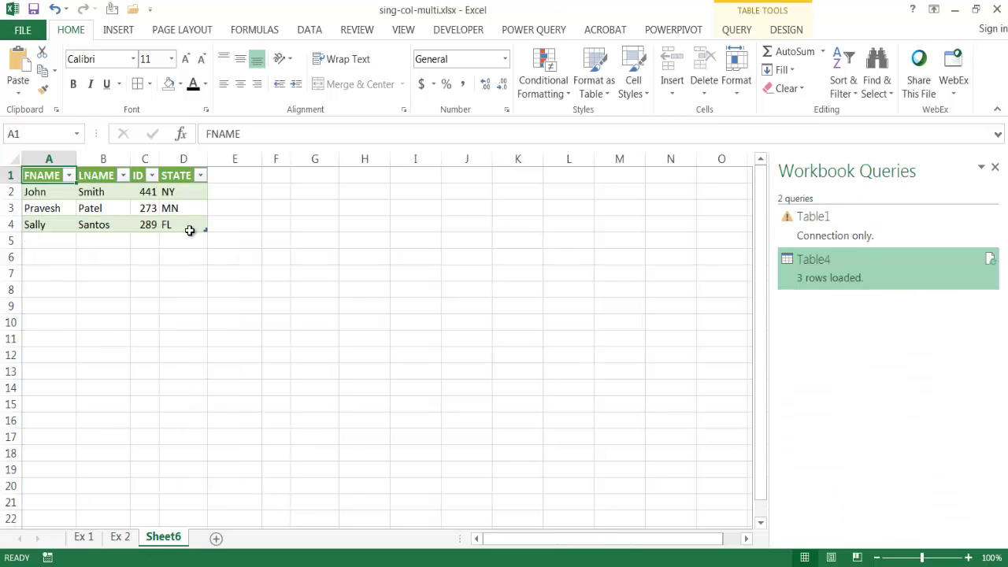
{"action": "right_click", "coordinate": [124, 207]}
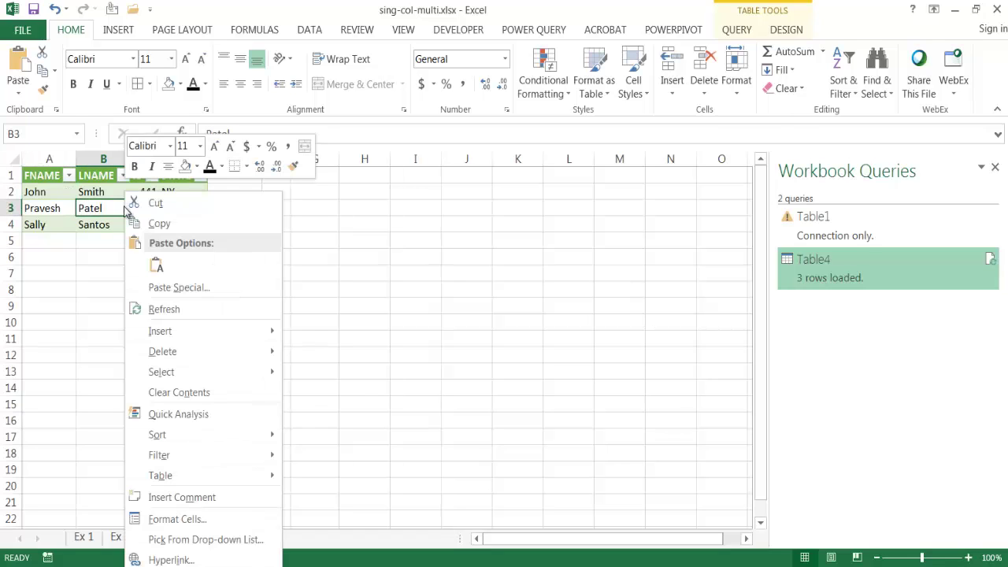
{"action": "left_click", "coordinate": [173, 310]}
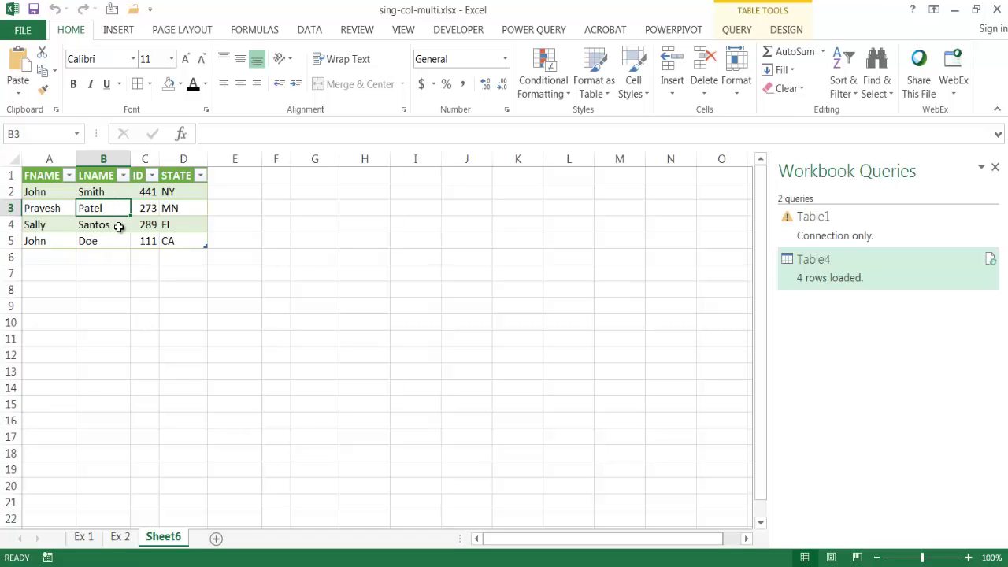
{"action": "left_click", "coordinate": [84, 536]}
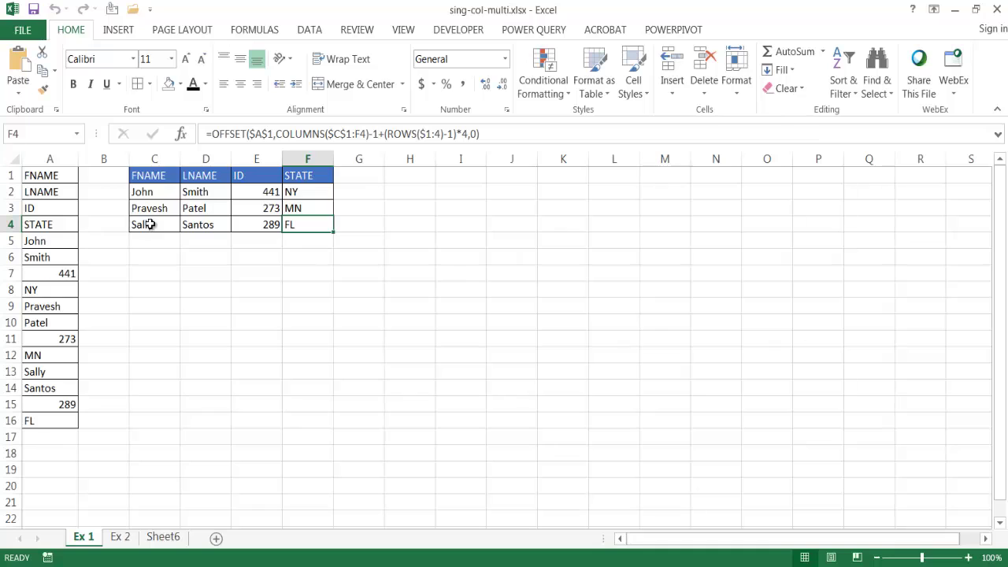
Step: On the Ex 1 sheet, append a new person's first name in A17 and last name in A18 below the source list
{"action": "left_click_drag", "start_coordinate": [148, 225], "coordinate": [298, 223]}
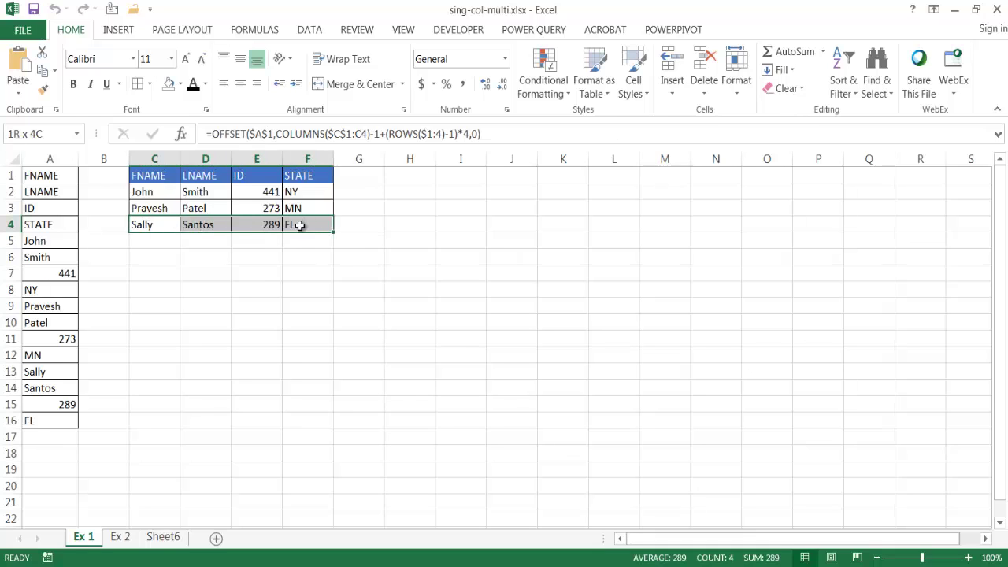
{"action": "left_click", "coordinate": [47, 437]}
{"action": "type", "text": "JOh"}
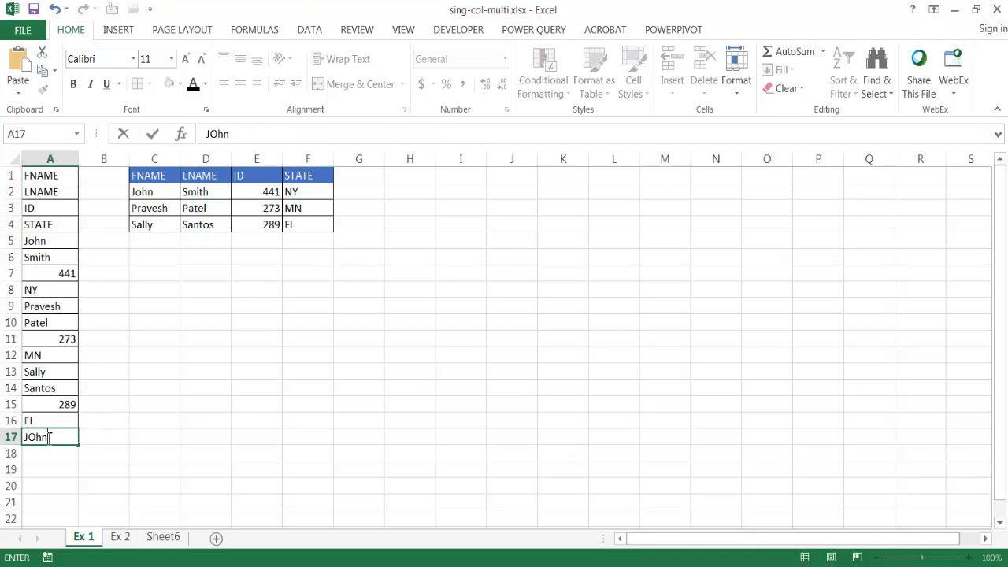
{"action": "key", "text": "BackSpace"}
{"action": "type", "text": "ohn"}
{"action": "key", "text": "Return"}
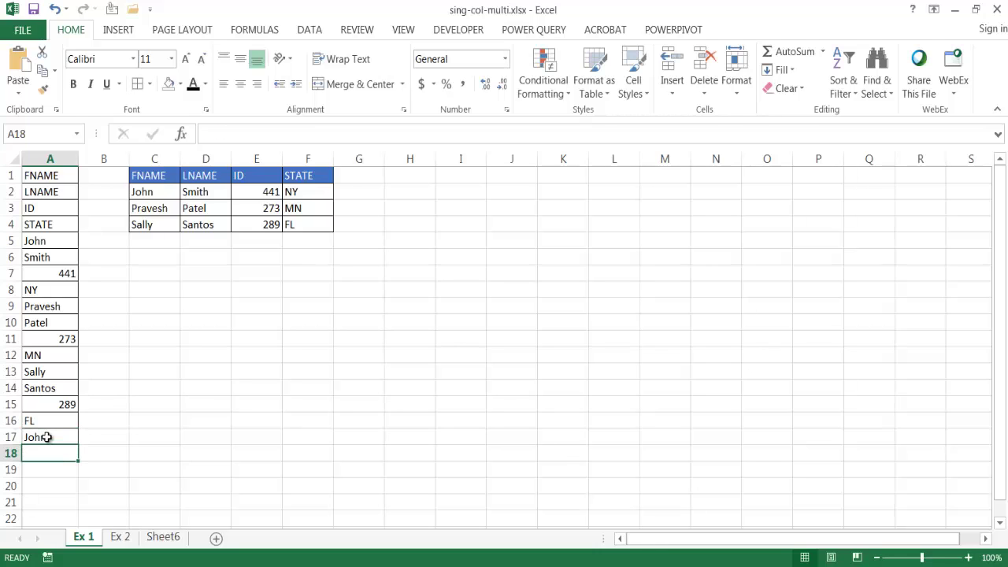
{"action": "type", "text": "Doe"}
{"action": "key", "text": "Return"}
Step: Complete the new Ex 1 record by entering the person's ID in A19 and the state CA in A20
{"action": "type", "text": "111"}
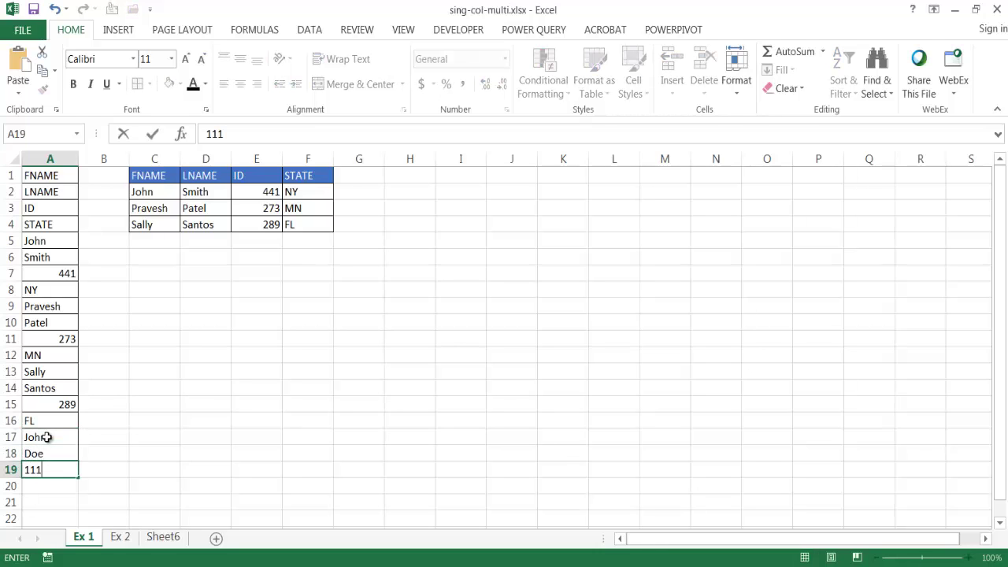
{"action": "key", "text": "Return"}
{"action": "type", "text": "CA"}
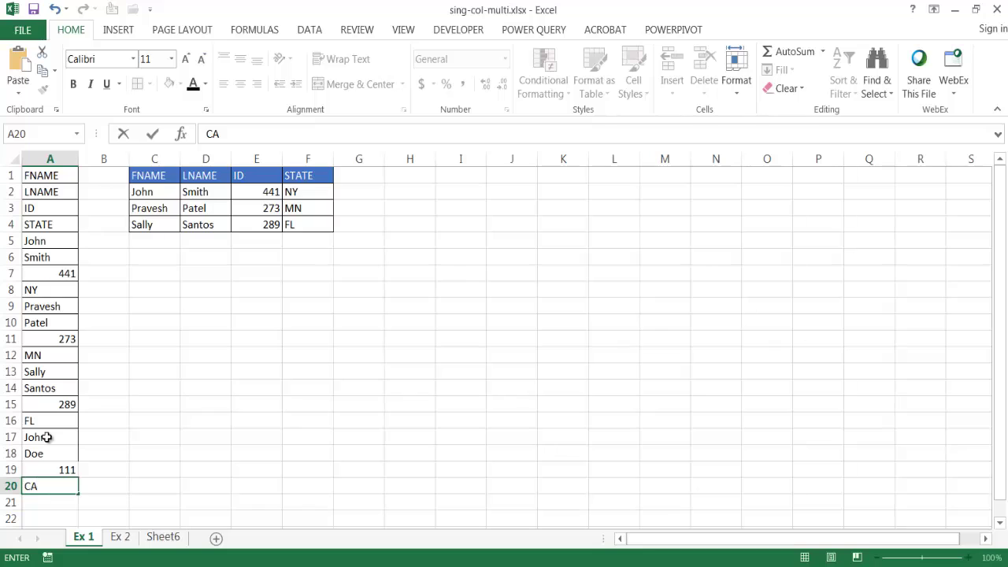
{"action": "key", "text": "Return"}
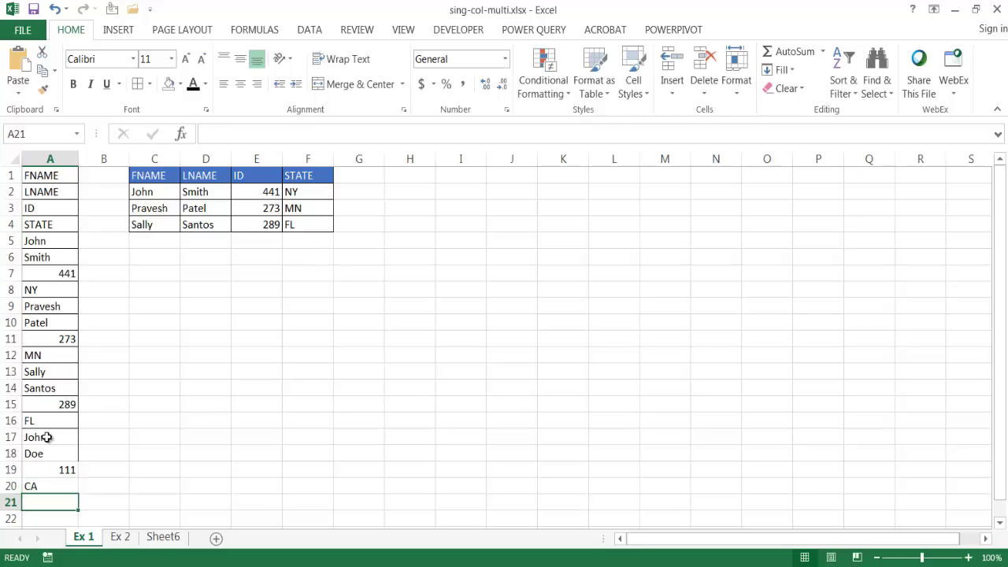
Step: Fill the OFFSET formulas in C4:F4 down to row 5 to include the new record, and switch to Sheet6
{"action": "left_click", "coordinate": [154, 224]}
{"action": "left_click_drag", "start_coordinate": [211, 224], "coordinate": [338, 247]}
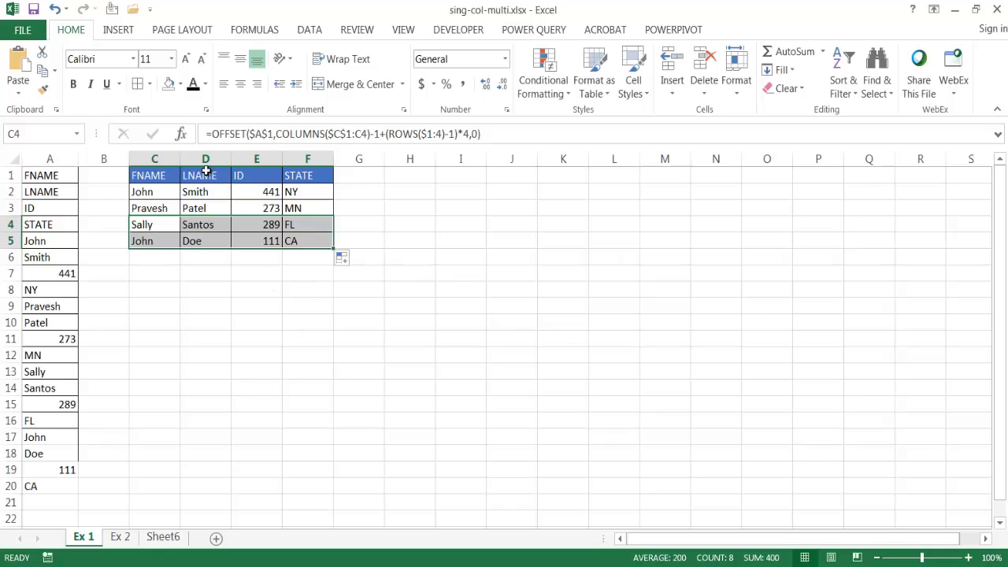
{"action": "left_click", "coordinate": [163, 536]}
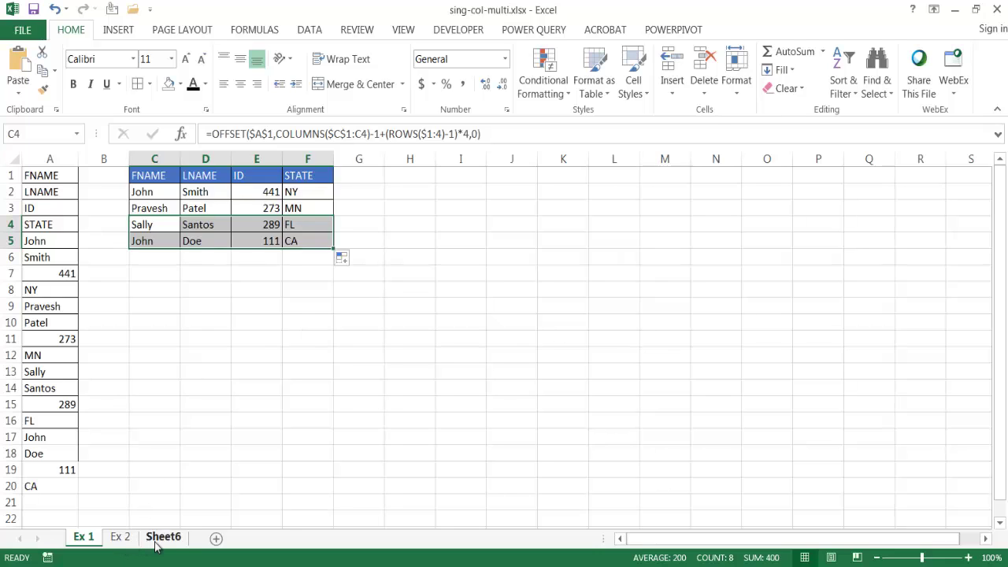